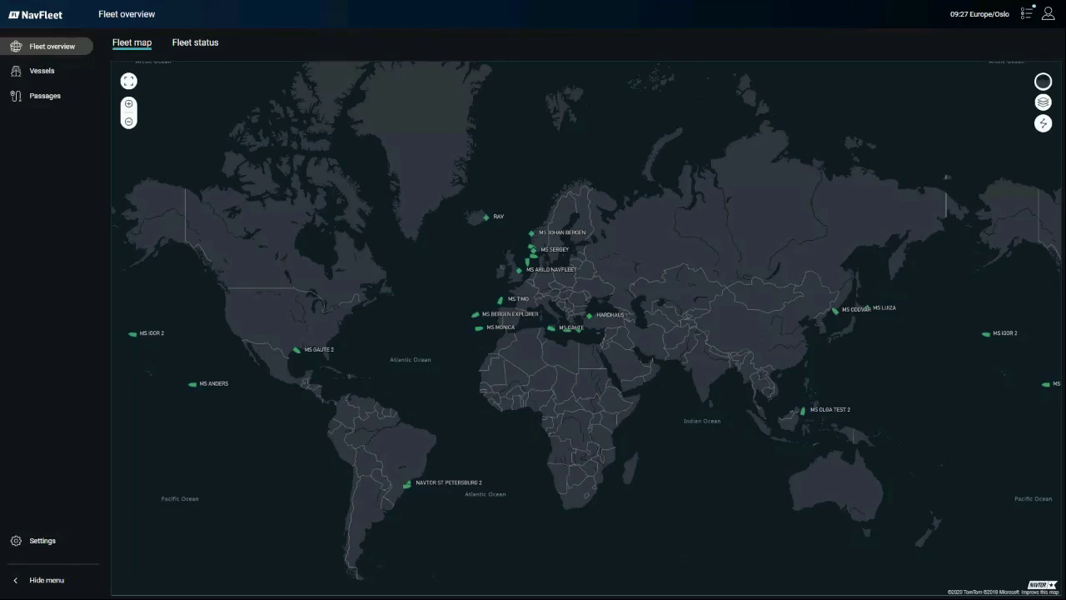
Look at the base map styles offered for the fleet map without changing the current one.
{"action": "left_click_drag", "start_coordinate": [738, 264], "coordinate": [726, 298]}
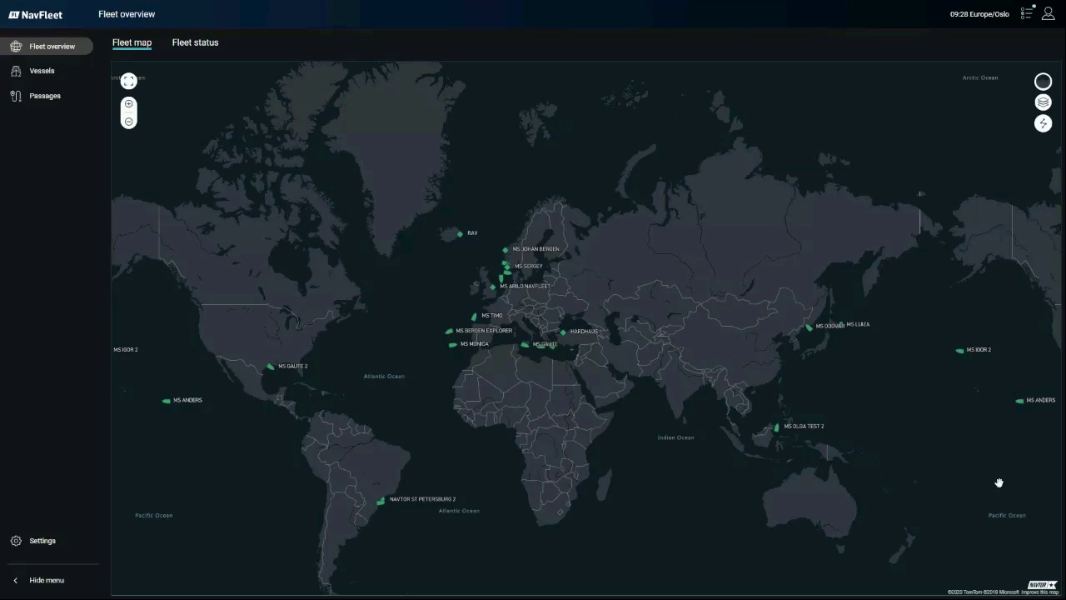
{"action": "left_click", "coordinate": [1044, 83]}
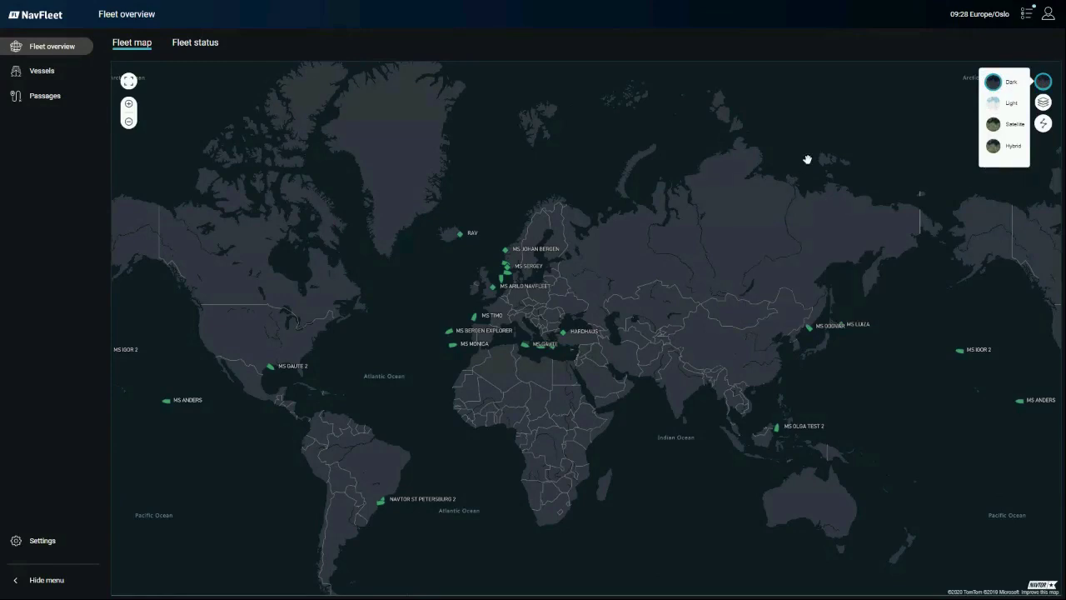
{"action": "left_click", "coordinate": [893, 139]}
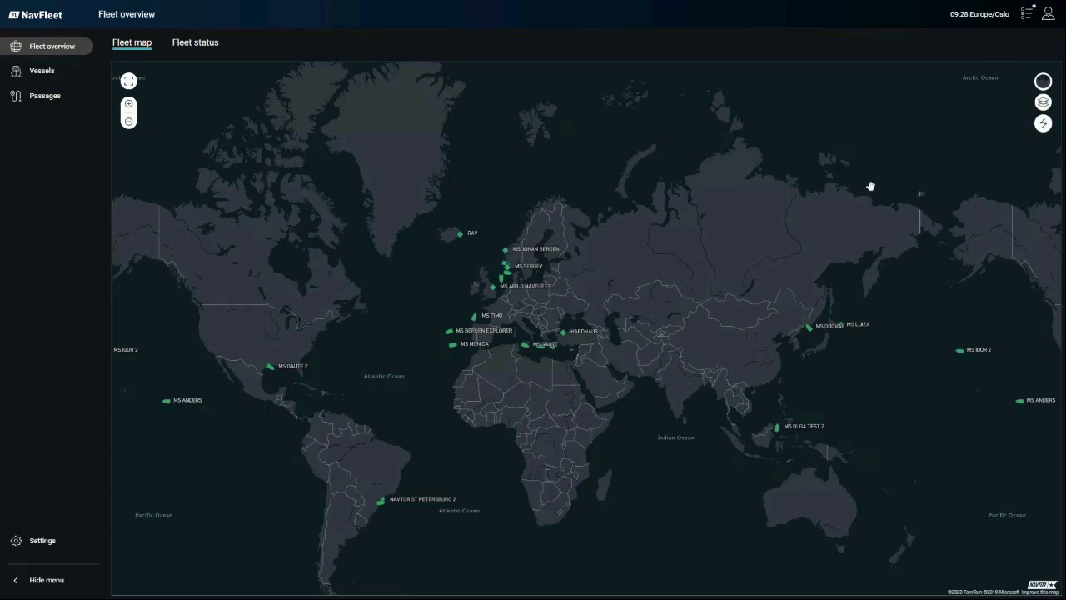
Show the ECA, HRA and VRA data layers on the fleet map and expand the list of ECA areas.
{"action": "left_click", "coordinate": [1042, 103]}
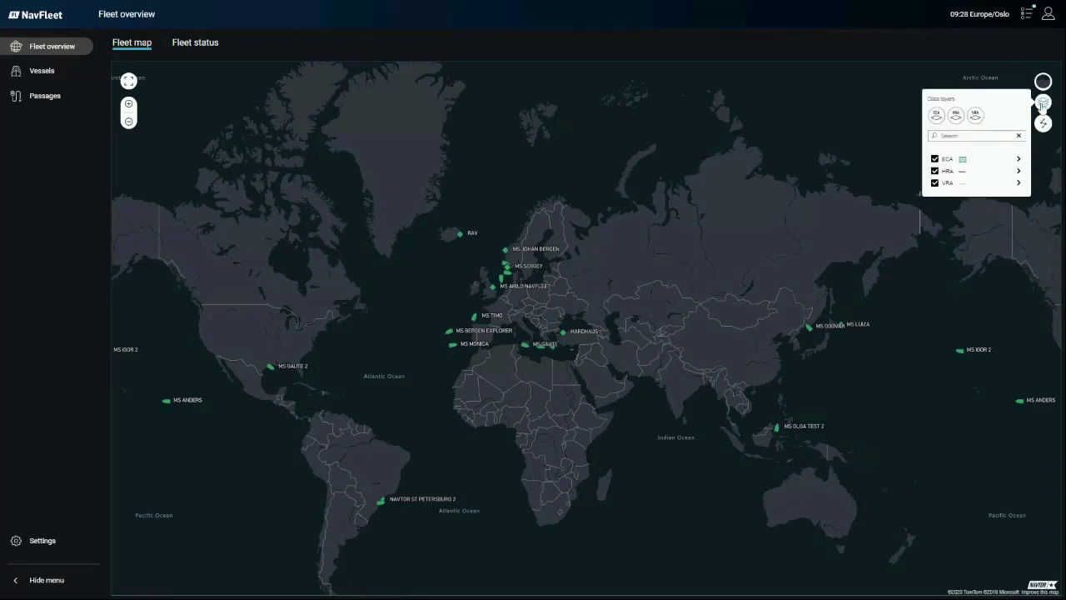
{"action": "left_click", "coordinate": [937, 117]}
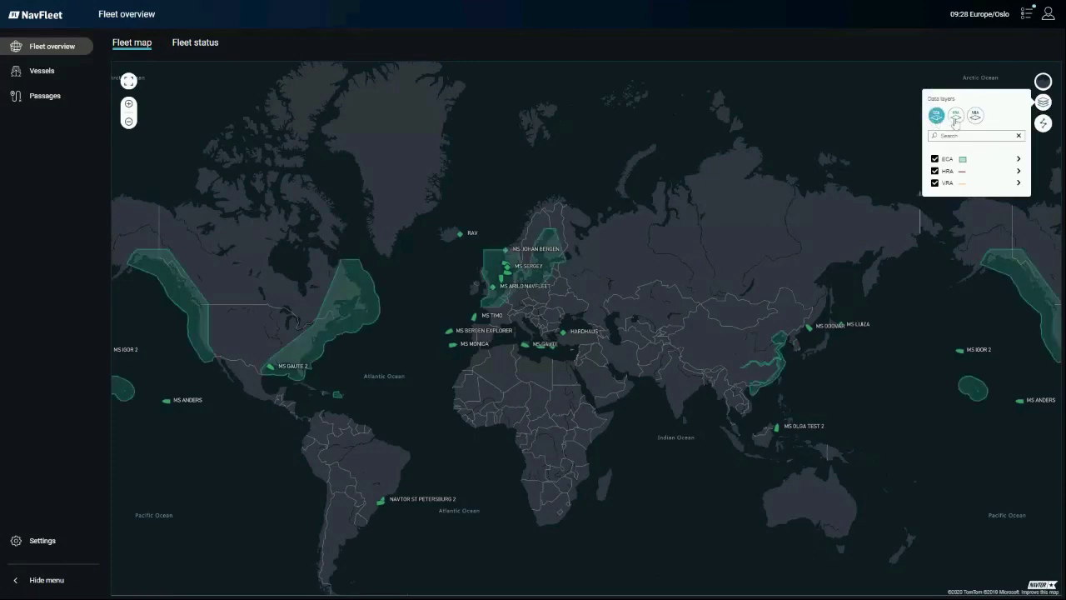
{"action": "left_click", "coordinate": [957, 116]}
{"action": "left_click", "coordinate": [975, 115]}
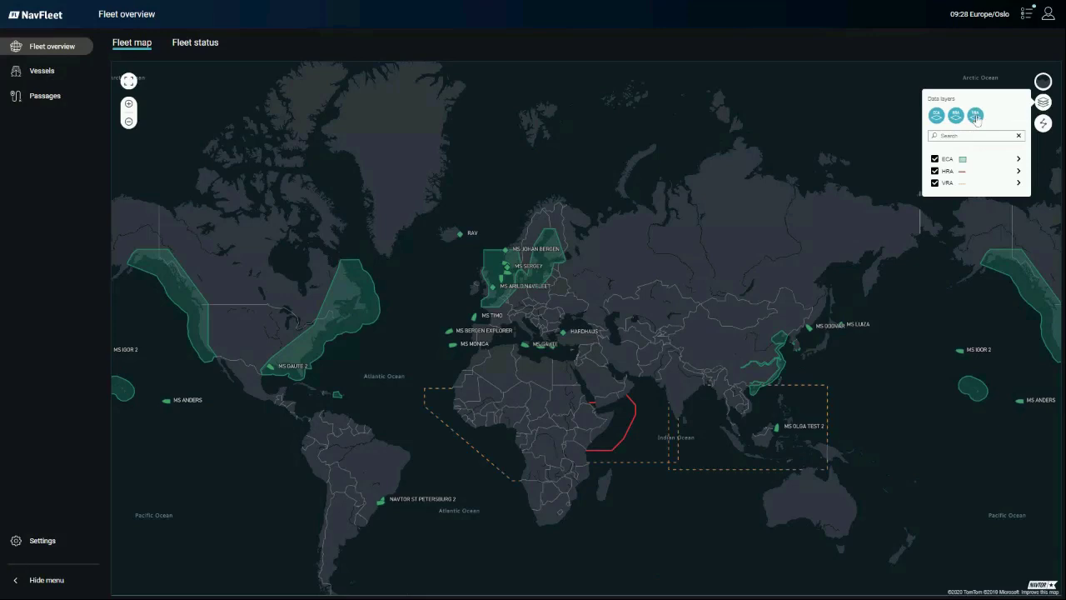
{"action": "left_click", "coordinate": [1018, 159]}
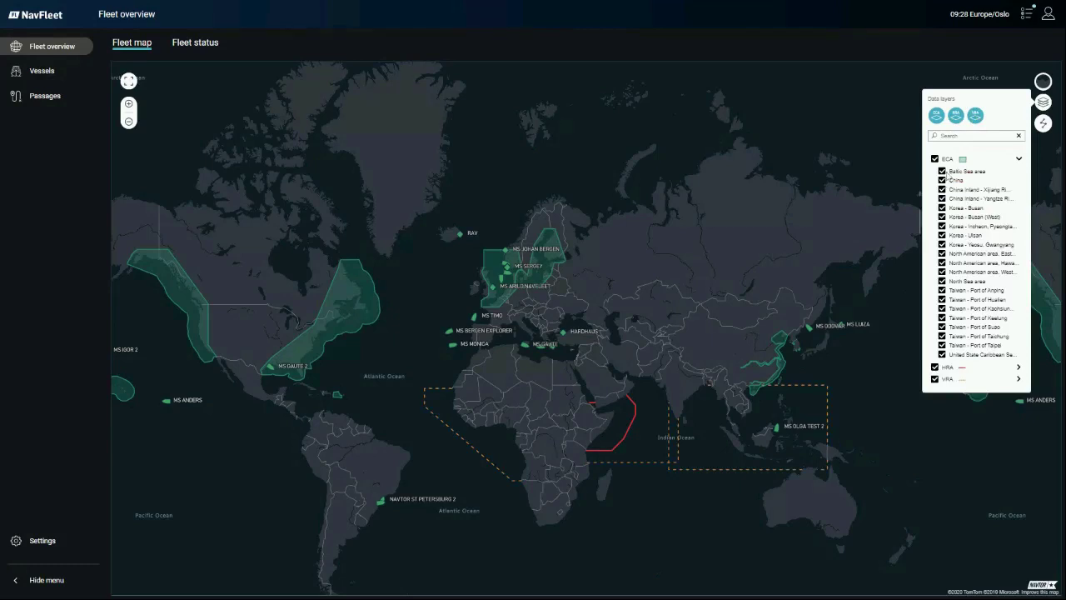
Hide the ECA, HRA and VRA data layers from the fleet map.
{"action": "left_click", "coordinate": [1042, 101]}
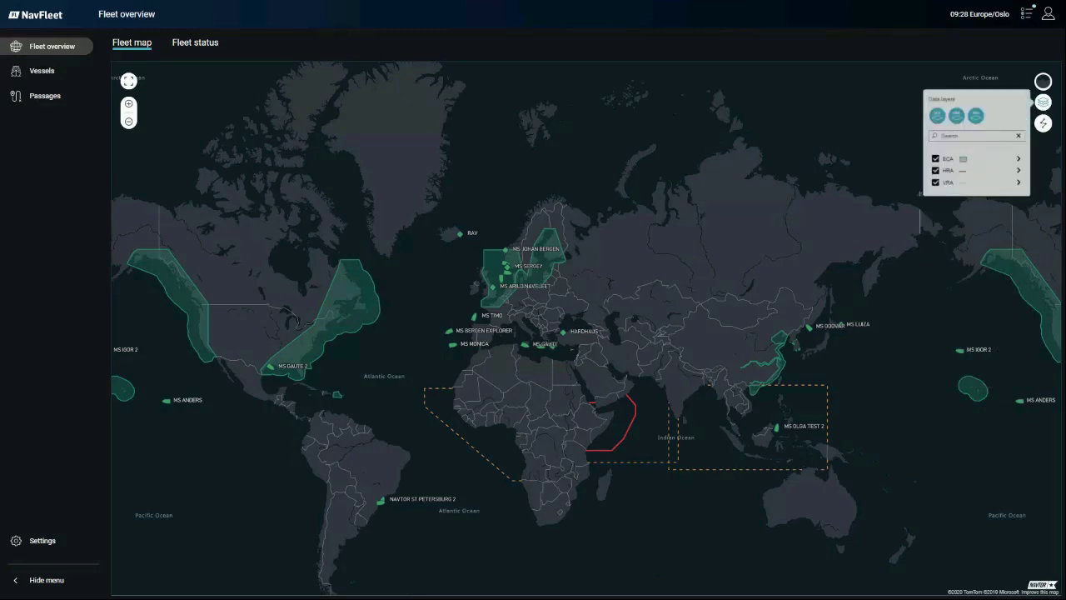
{"action": "left_click", "coordinate": [937, 114]}
{"action": "left_click", "coordinate": [956, 115]}
{"action": "left_click", "coordinate": [975, 115]}
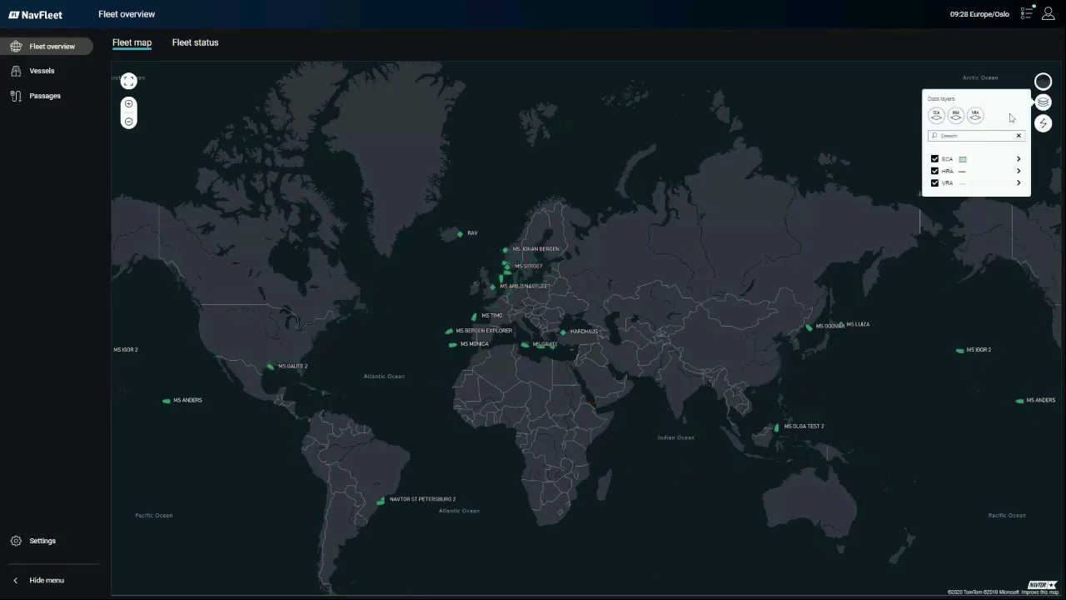
{"action": "left_click", "coordinate": [1043, 102]}
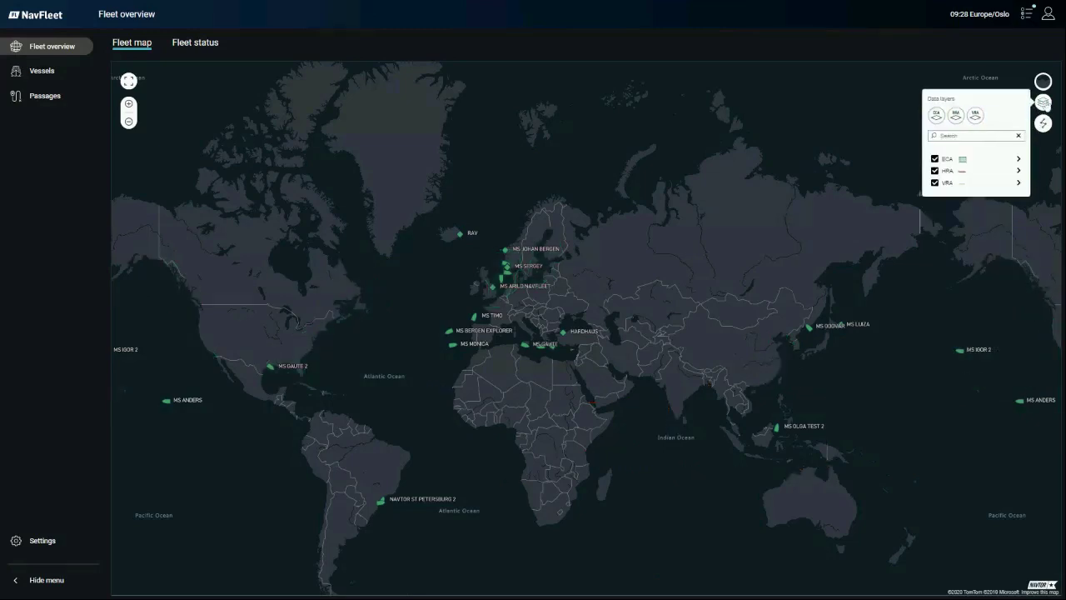
Set the vessel track length to last week and inspect the tracks around Europe and the North Atlantic.
{"action": "left_click", "coordinate": [1042, 125]}
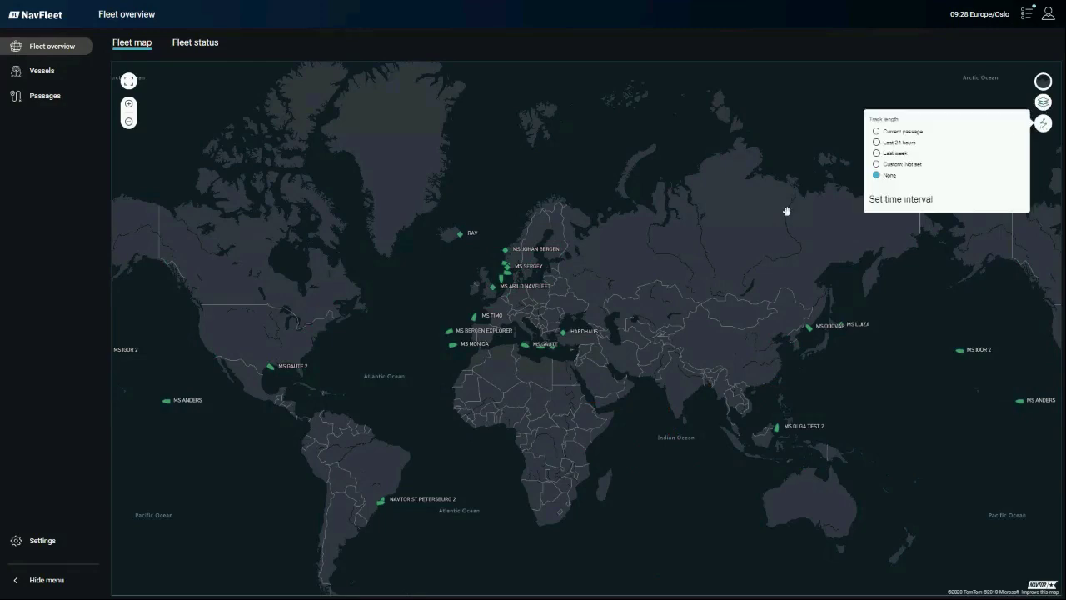
{"action": "scroll", "coordinate": [552, 291], "scroll_direction": "up", "scroll_amount": 3}
{"action": "left_click_drag", "start_coordinate": [542, 314], "coordinate": [585, 341]}
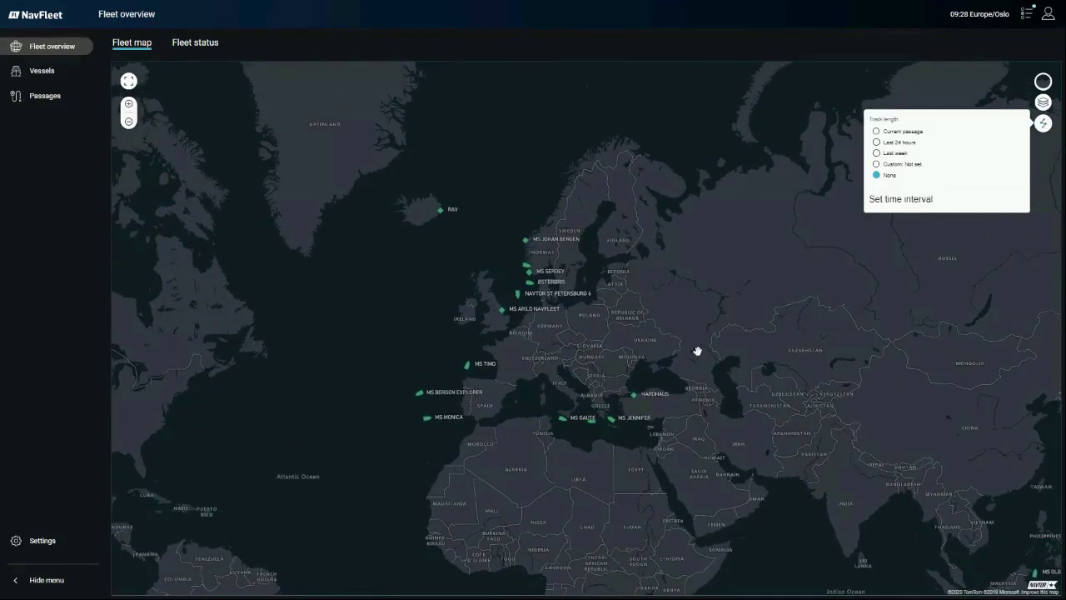
{"action": "scroll", "coordinate": [691, 350], "scroll_direction": "up", "scroll_amount": 1}
{"action": "left_click", "coordinate": [876, 154]}
{"action": "left_click", "coordinate": [876, 132]}
{"action": "left_click", "coordinate": [876, 153]}
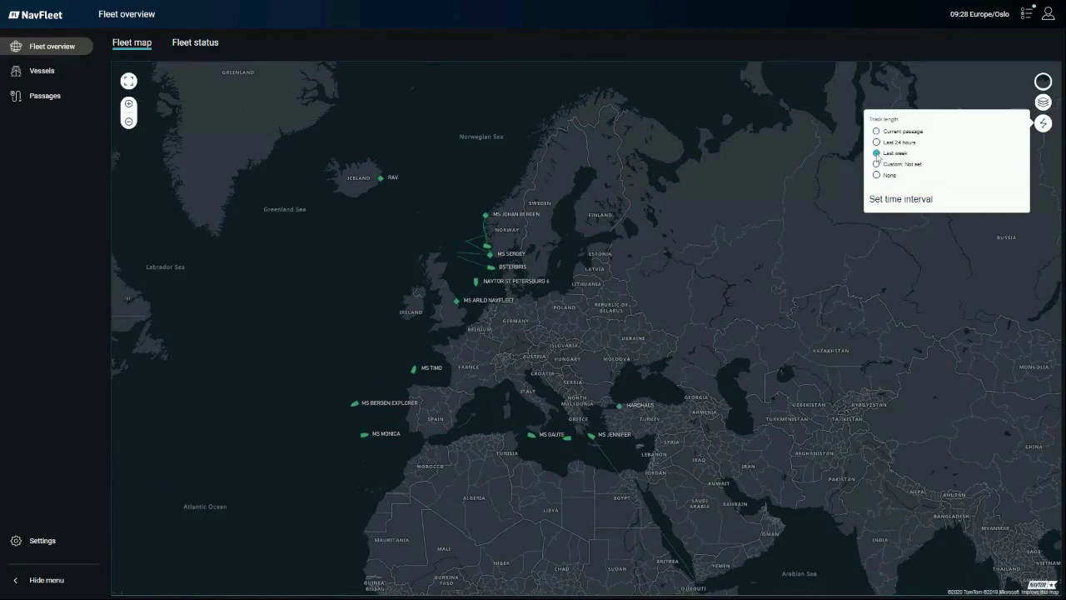
{"action": "left_click_drag", "start_coordinate": [542, 375], "coordinate": [620, 311]}
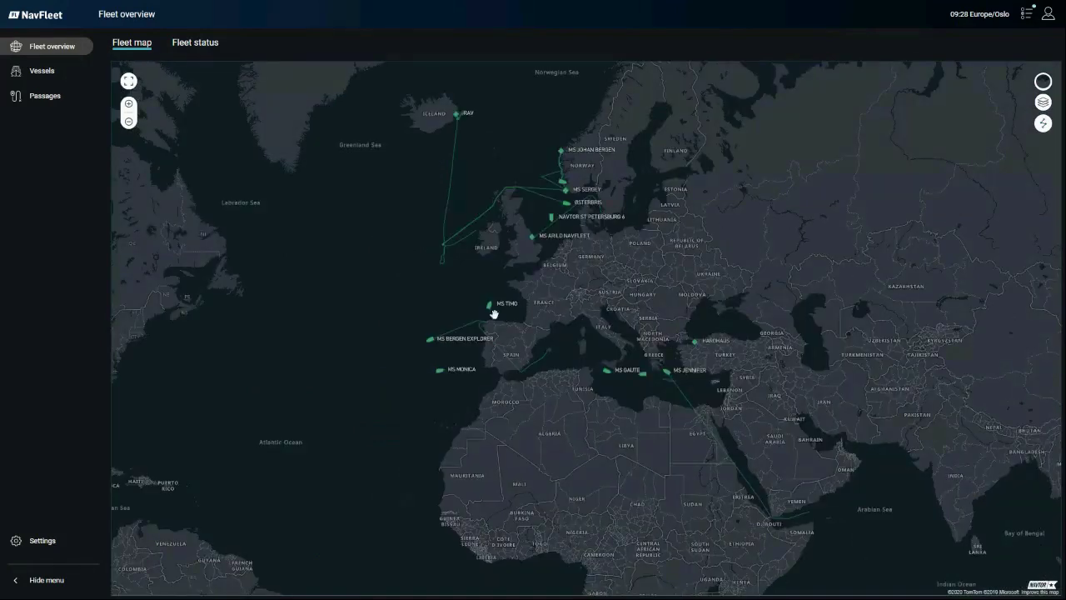
{"action": "scroll", "coordinate": [495, 317], "scroll_direction": "up", "scroll_amount": 2}
{"action": "scroll", "coordinate": [616, 345], "scroll_direction": "down", "scroll_amount": 2}
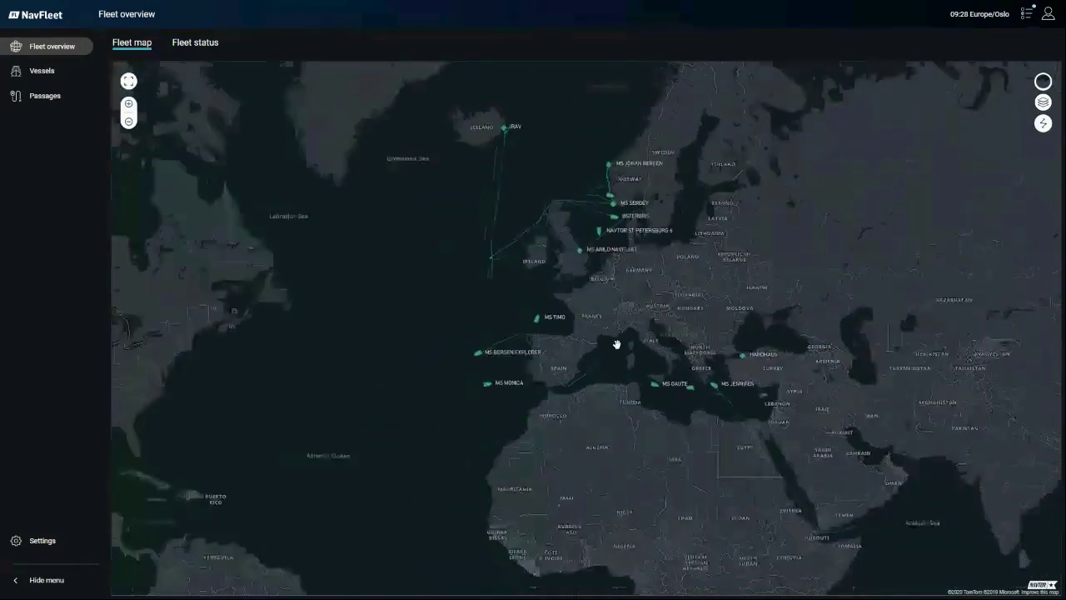
Set the vessel track length to None and close the track options.
{"action": "left_click", "coordinate": [1043, 124]}
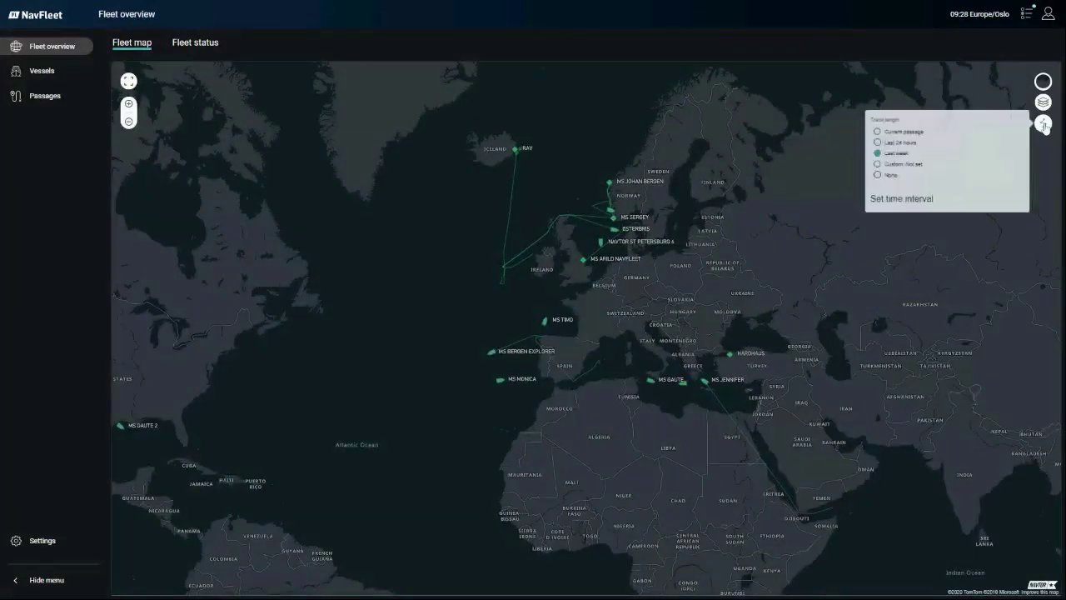
{"action": "left_click", "coordinate": [879, 177]}
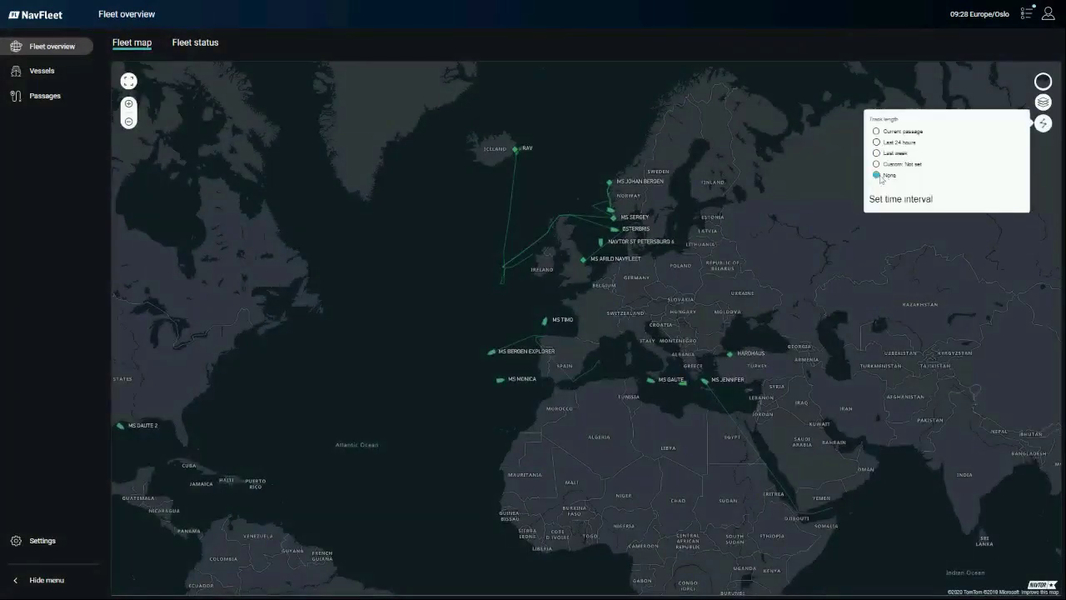
{"action": "left_click", "coordinate": [438, 109]}
From the fleet status, list the off-track vessels under route deviations and open the details of MS BERGEN EXPLORER.
{"action": "left_click", "coordinate": [195, 42]}
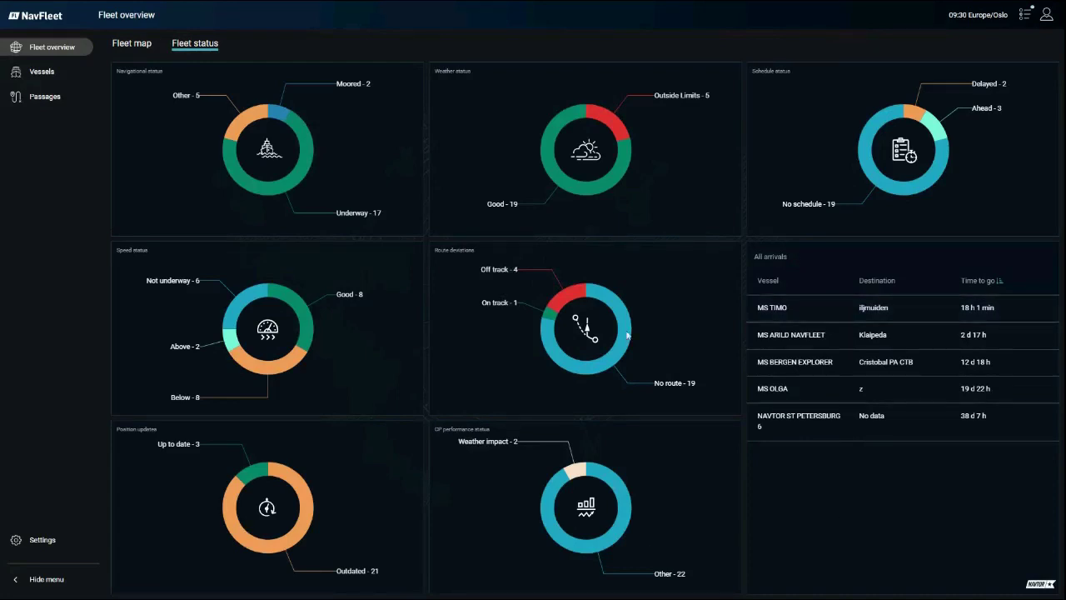
{"action": "left_click", "coordinate": [568, 298]}
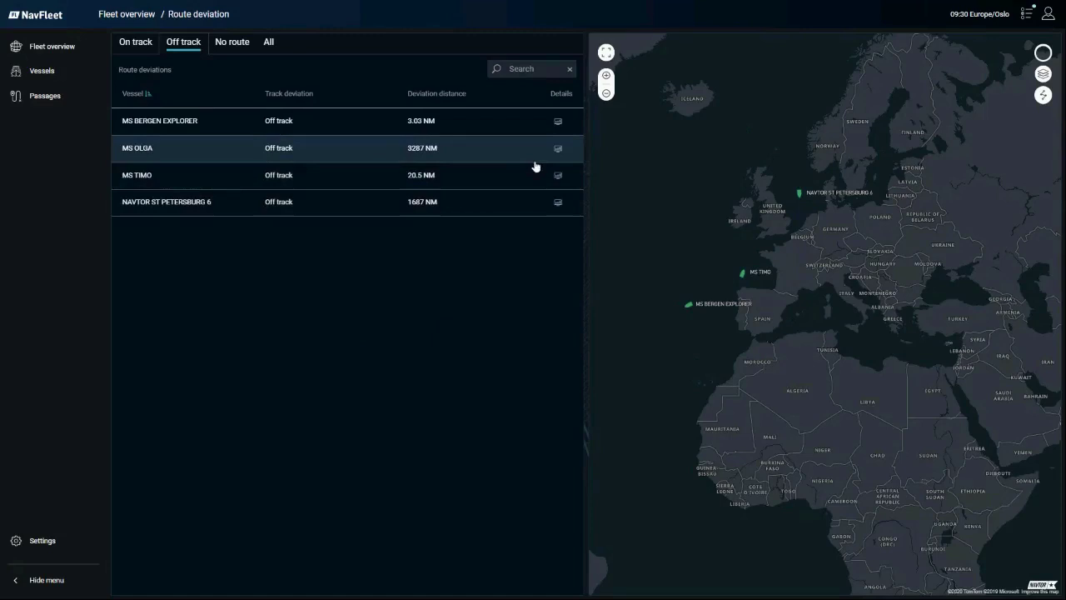
{"action": "left_click", "coordinate": [558, 122]}
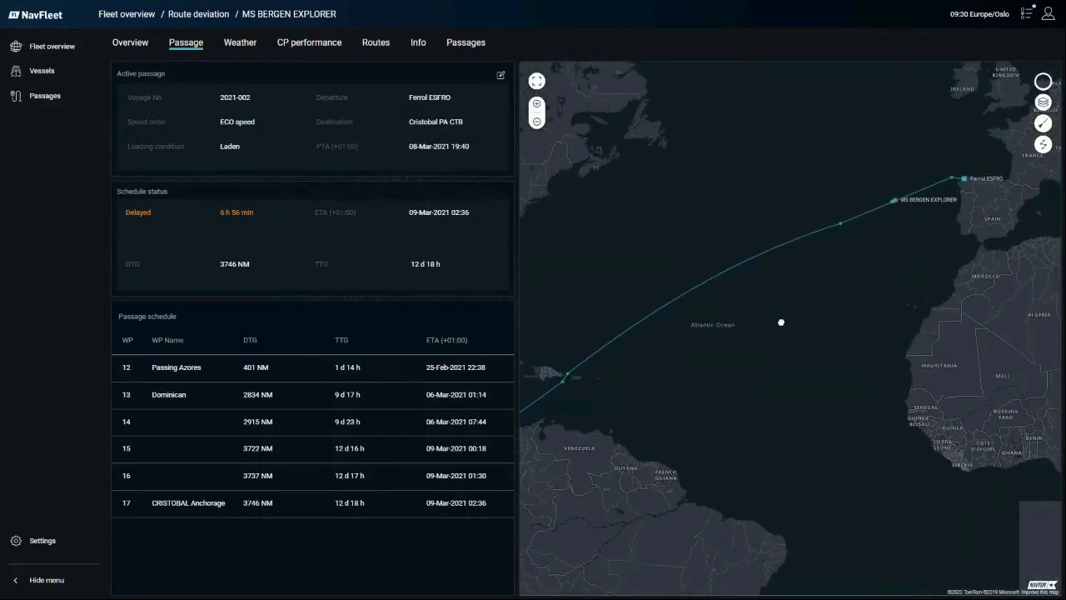
Examine the vessel's planned passage on the map, including its waypoints, destination and current position, alongside the schedule status.
{"action": "left_click_drag", "start_coordinate": [719, 381], "coordinate": [740, 359]}
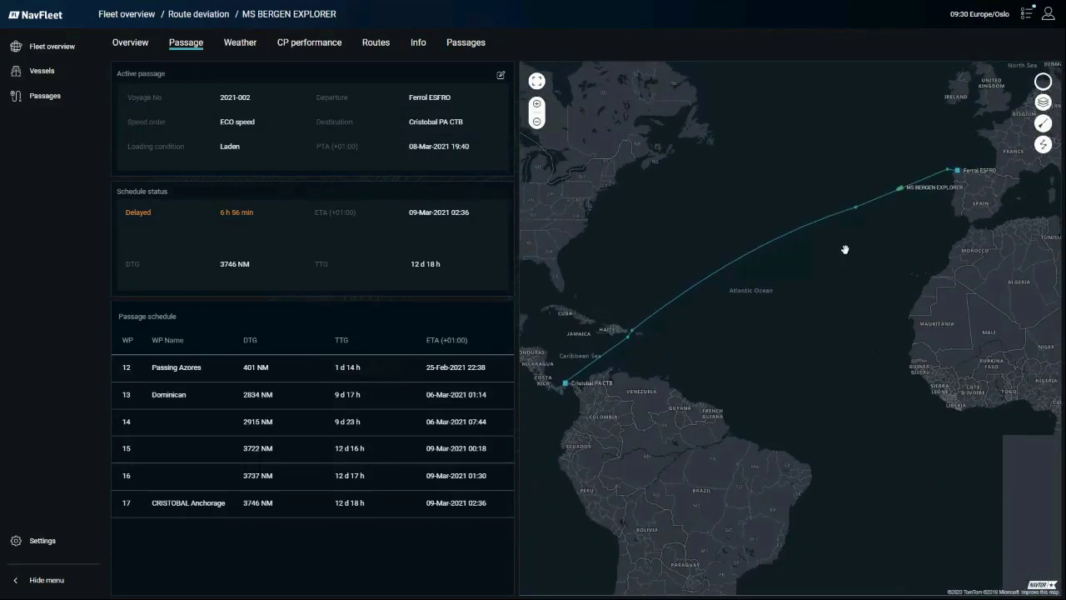
{"action": "scroll", "coordinate": [749, 361], "scroll_direction": "down", "scroll_amount": 1}
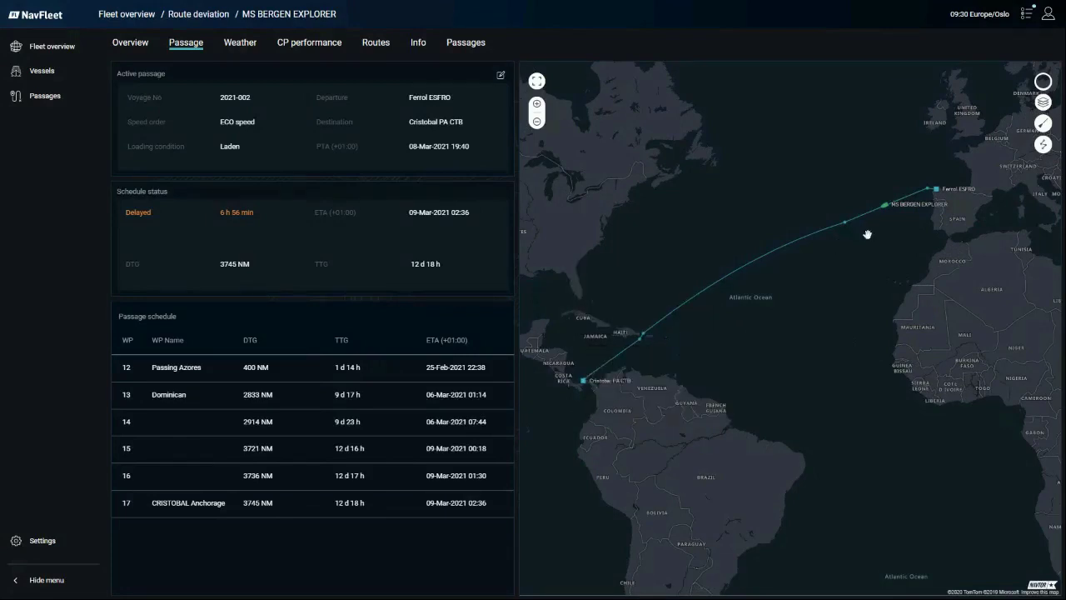
{"action": "mouse_move", "coordinate": [608, 412]}
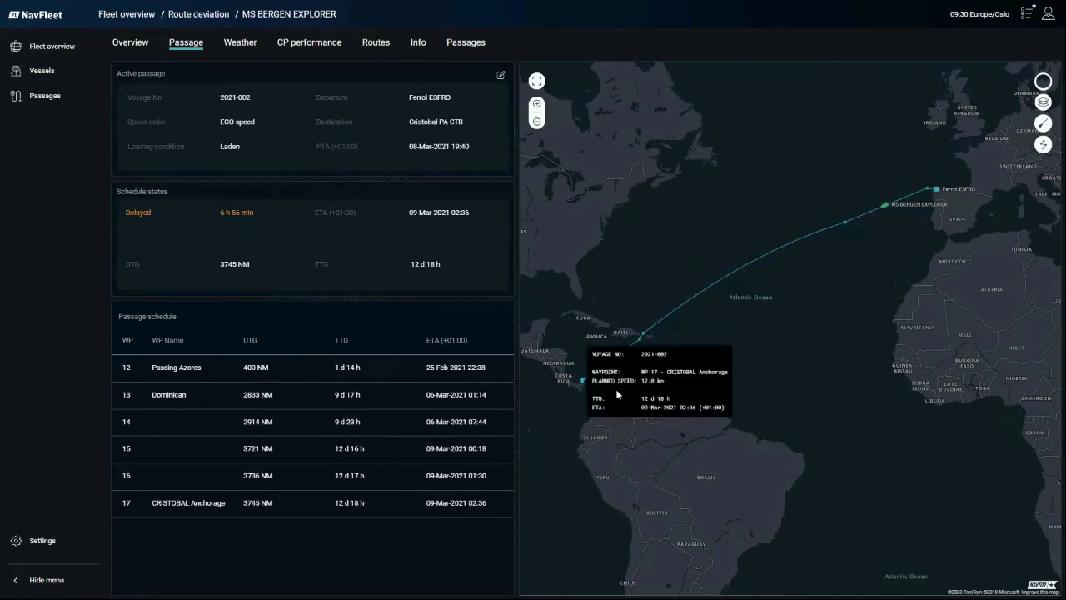
{"action": "mouse_move", "coordinate": [866, 188]}
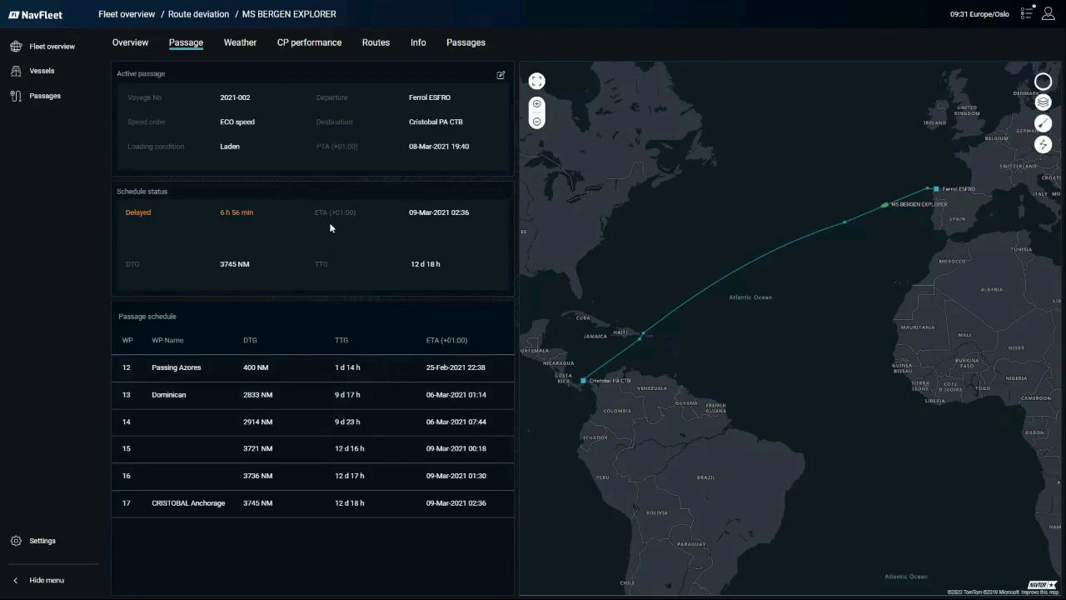
{"action": "left_click_drag", "start_coordinate": [838, 280], "coordinate": [774, 307]}
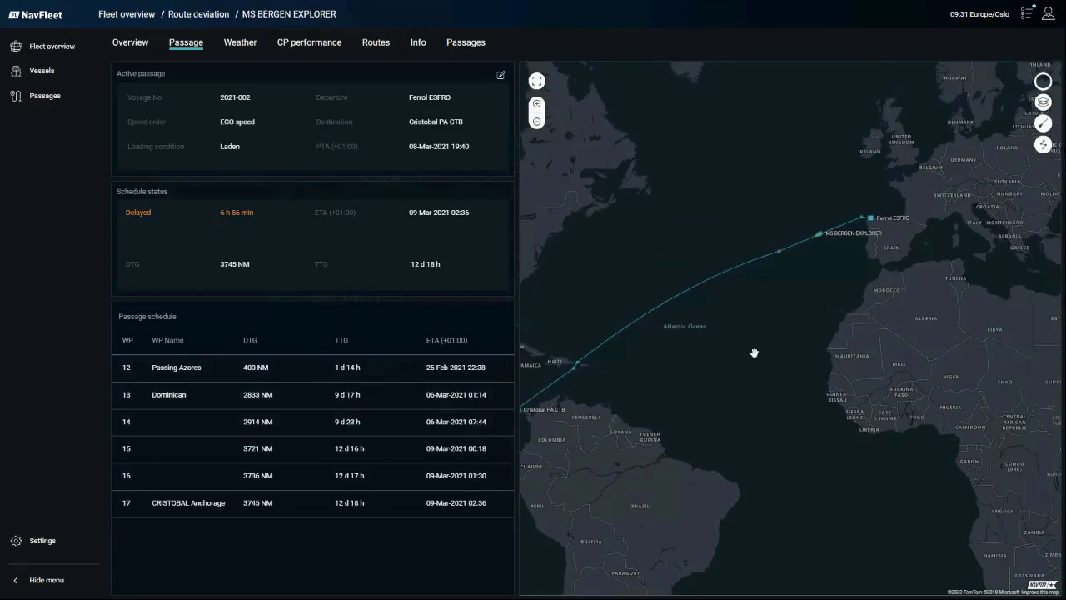
{"action": "scroll", "coordinate": [807, 304], "scroll_direction": "up", "scroll_amount": 2}
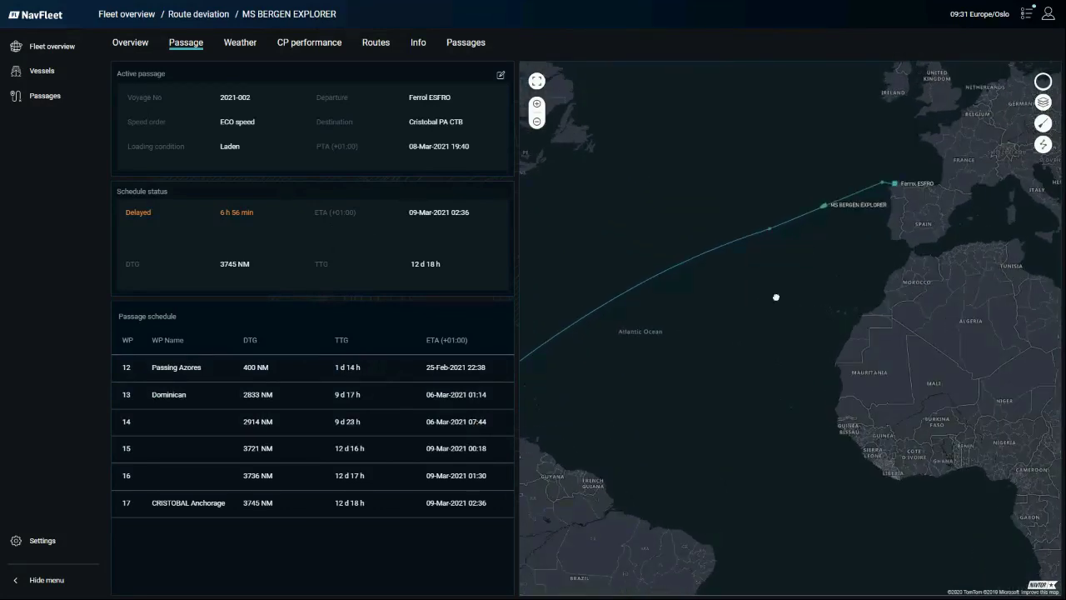
{"action": "mouse_move", "coordinate": [796, 254]}
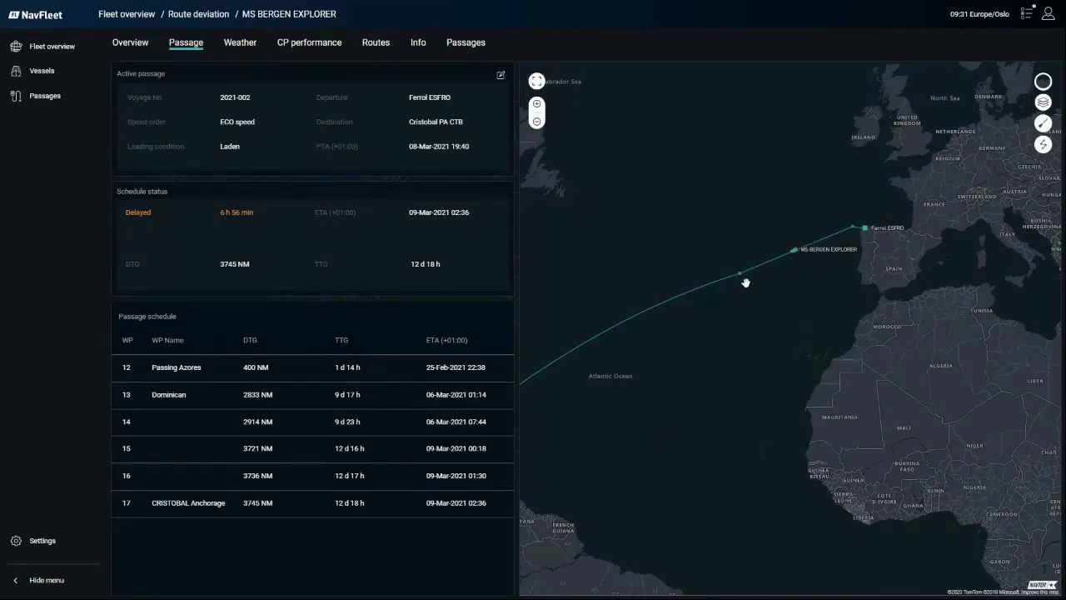
{"action": "mouse_move", "coordinate": [741, 279]}
Open the vessel's overview and compare its sailed track closely with the planned route near its current position.
{"action": "left_click", "coordinate": [131, 44]}
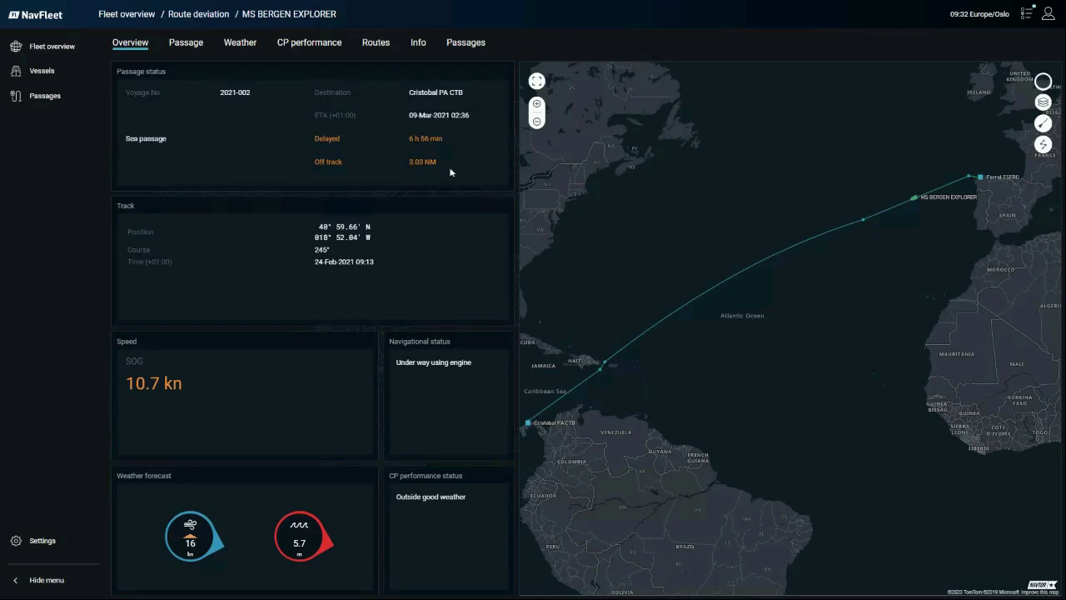
{"action": "mouse_move", "coordinate": [769, 224]}
{"action": "left_mouse_down"}
{"action": "mouse_move", "coordinate": [808, 212]}
{"action": "mouse_move", "coordinate": [707, 252]}
{"action": "left_mouse_up"}
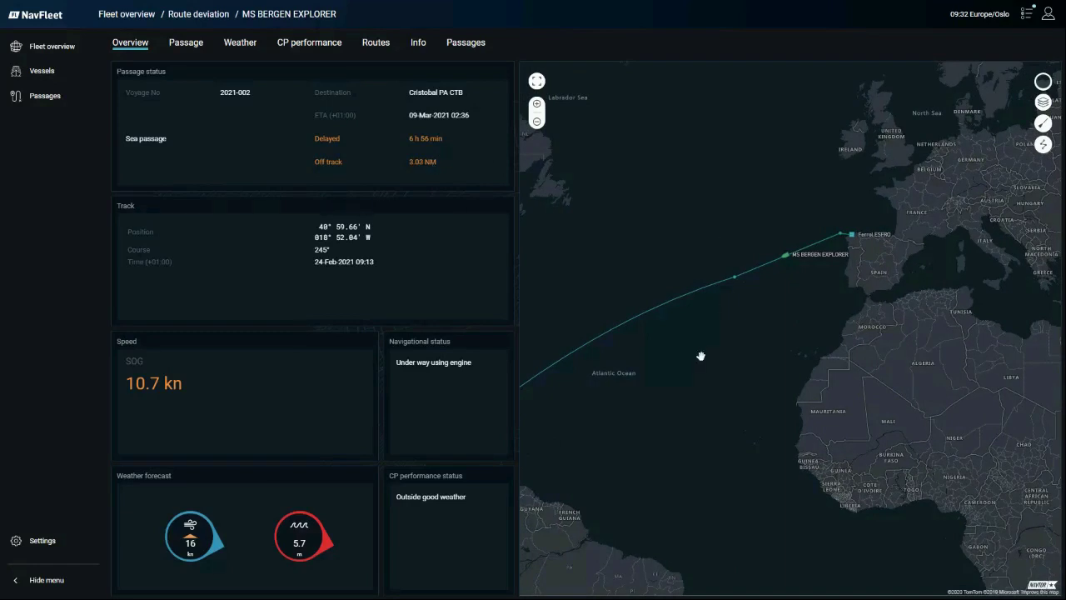
{"action": "scroll", "coordinate": [808, 274], "scroll_direction": "up", "scroll_amount": 5}
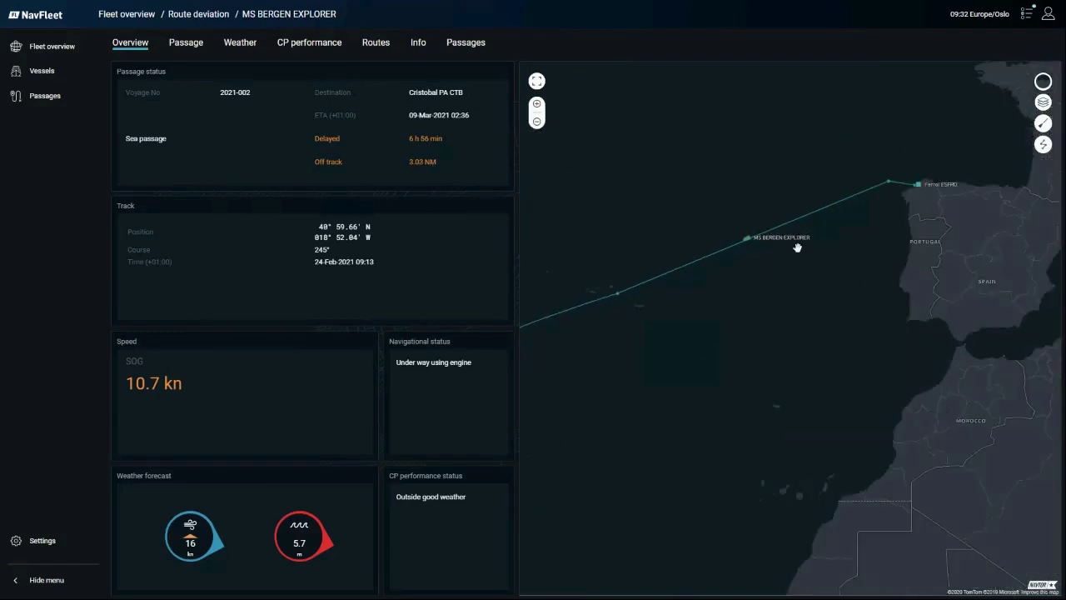
{"action": "mouse_move", "coordinate": [767, 240]}
{"action": "left_mouse_down"}
{"action": "mouse_move", "coordinate": [783, 324]}
{"action": "mouse_move", "coordinate": [809, 351]}
{"action": "left_mouse_up"}
{"action": "scroll", "coordinate": [768, 305], "scroll_direction": "up", "scroll_amount": 3}
{"action": "scroll", "coordinate": [781, 319], "scroll_direction": "up", "scroll_amount": 2}
{"action": "mouse_move", "coordinate": [599, 344]}
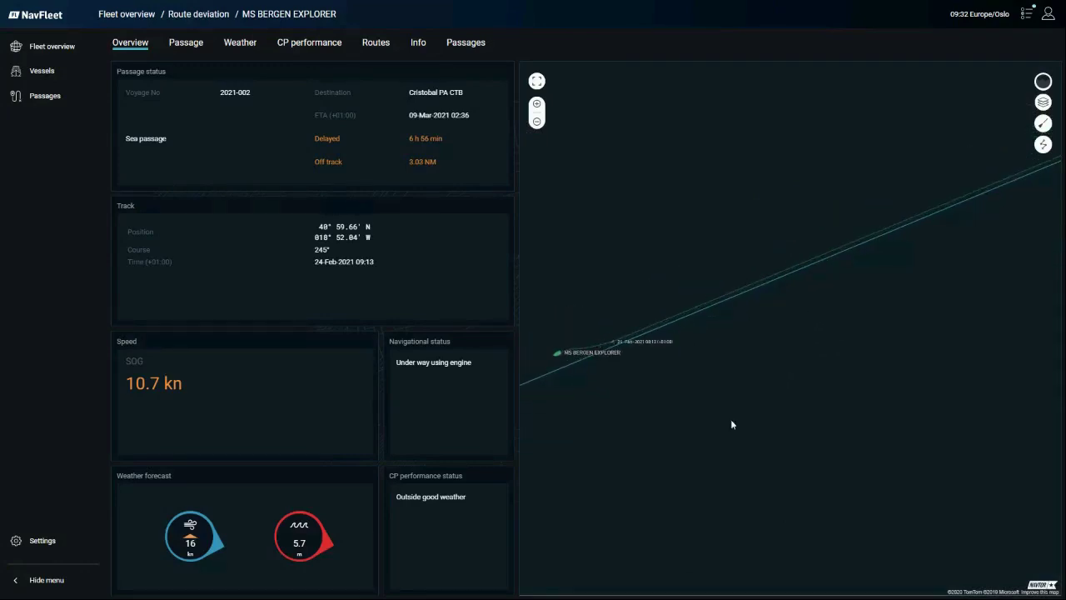
View the vessel's position, schedule and track status details on the map with the wider route in view.
{"action": "left_click_drag", "start_coordinate": [669, 442], "coordinate": [765, 349]}
{"action": "scroll", "coordinate": [764, 350], "scroll_direction": "down", "scroll_amount": 5}
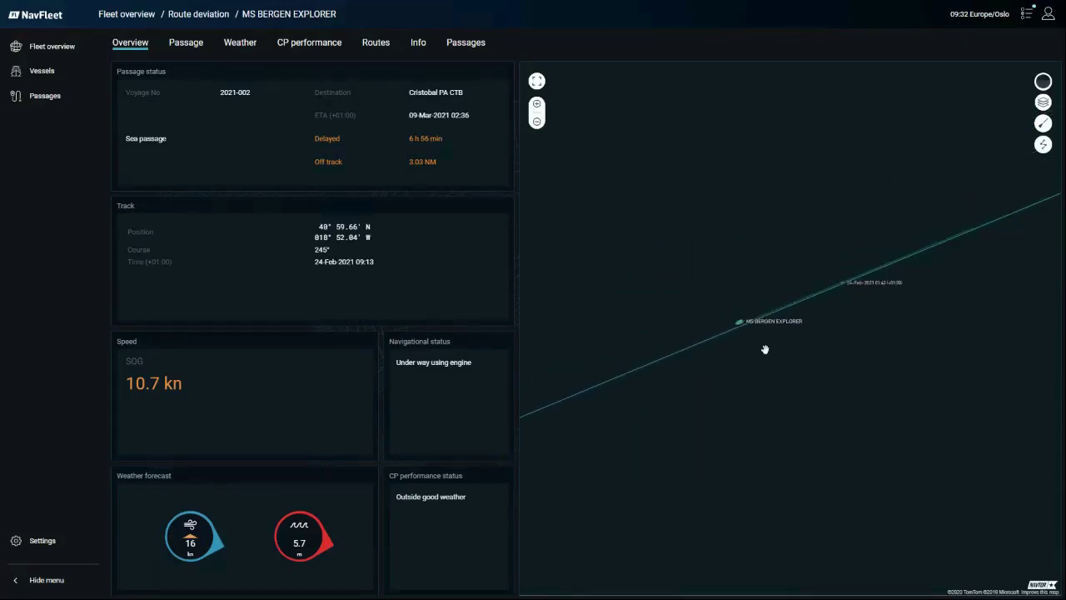
{"action": "mouse_move", "coordinate": [750, 344]}
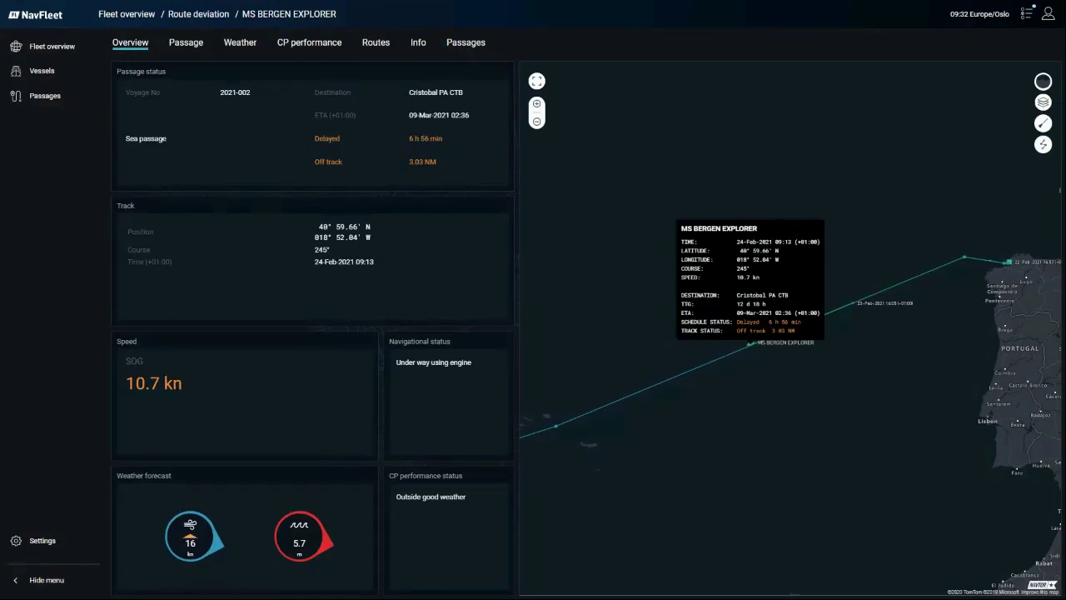
{"action": "left_click", "coordinate": [630, 162]}
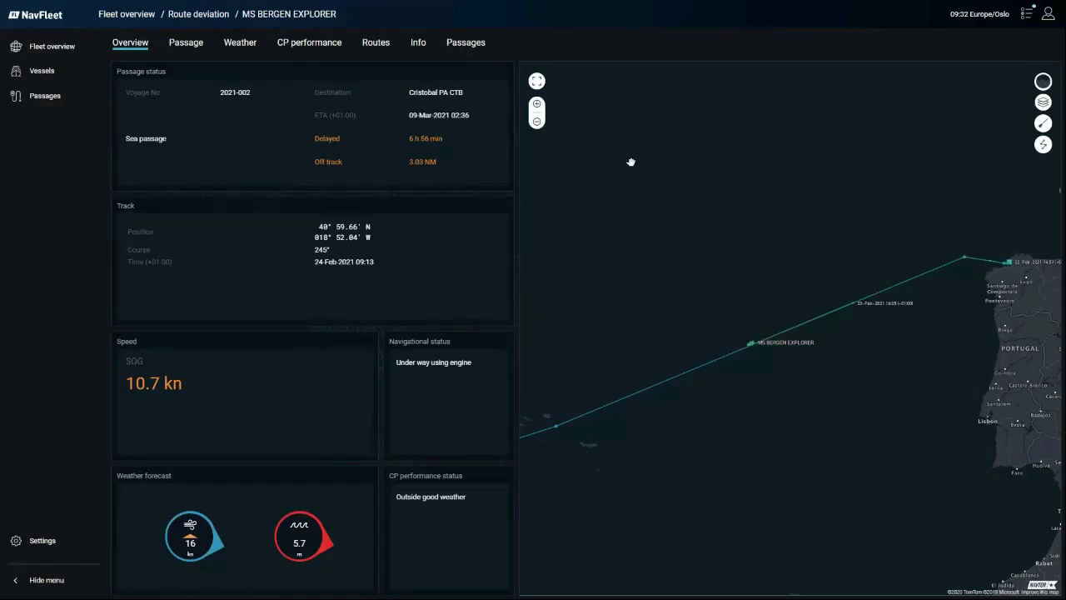
Open the vessel's weather forecasts for its current position.
{"action": "left_click", "coordinate": [240, 43]}
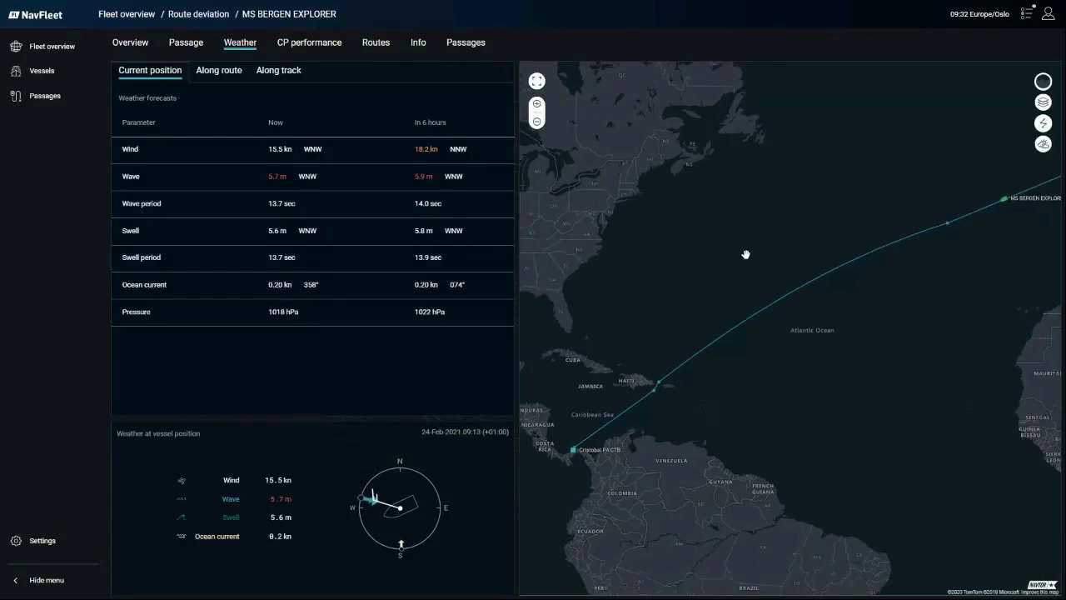
Check the vessel's position on the map, and review the weather forecasts along its planned route.
{"action": "left_click_drag", "start_coordinate": [745, 257], "coordinate": [713, 279]}
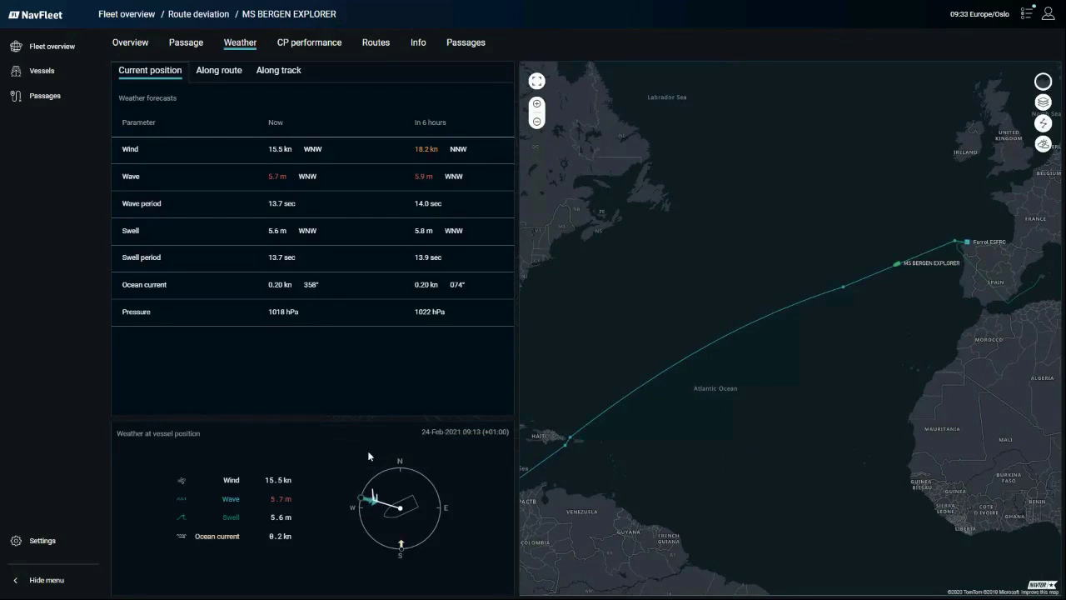
{"action": "mouse_move", "coordinate": [923, 260]}
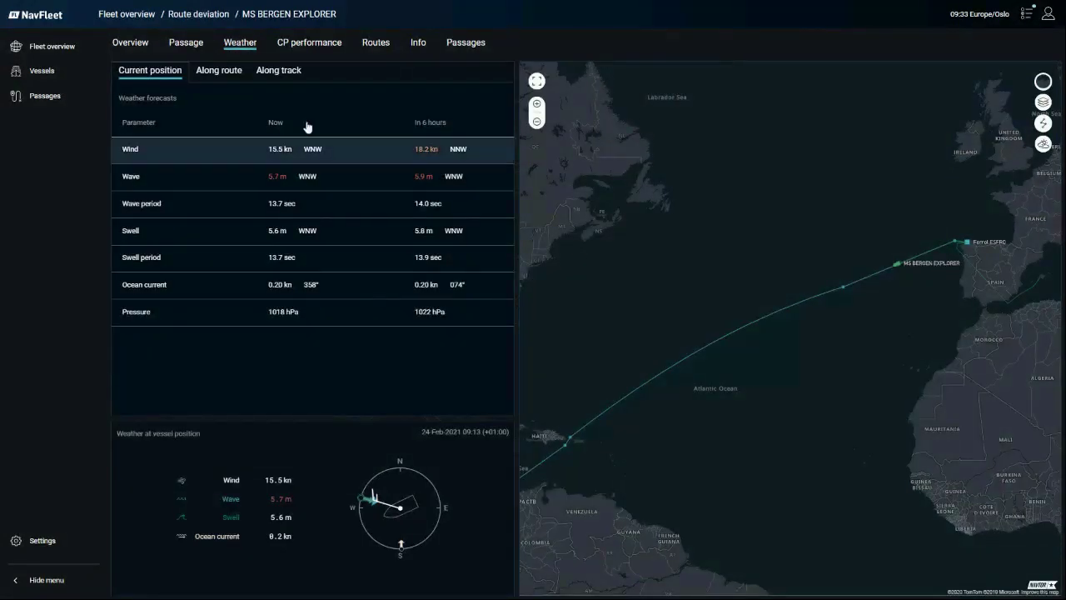
{"action": "left_click", "coordinate": [225, 72]}
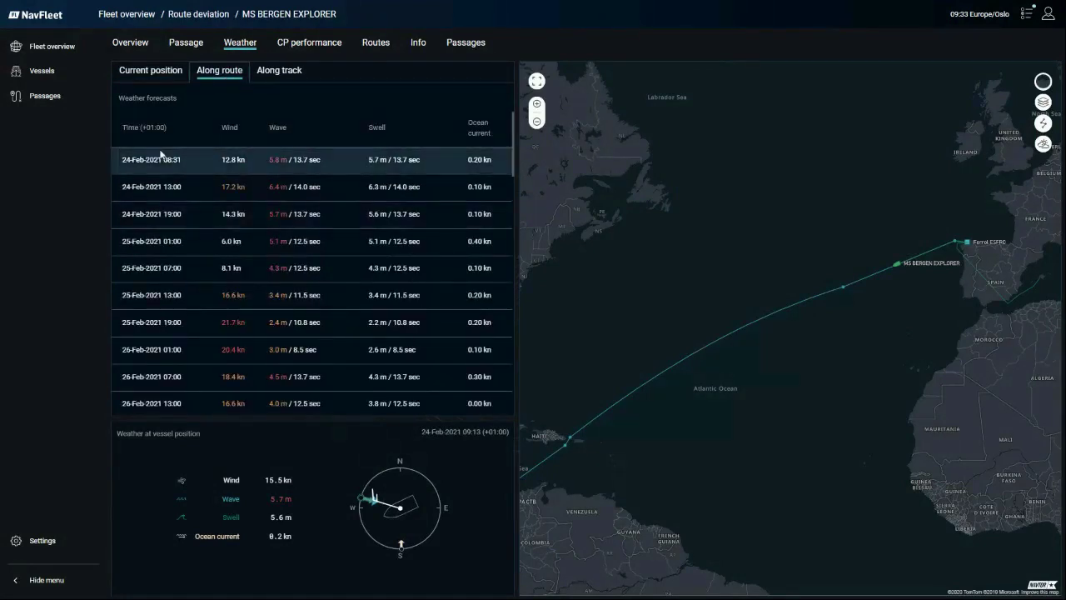
{"action": "scroll", "coordinate": [191, 238], "scroll_direction": "down", "scroll_amount": 3}
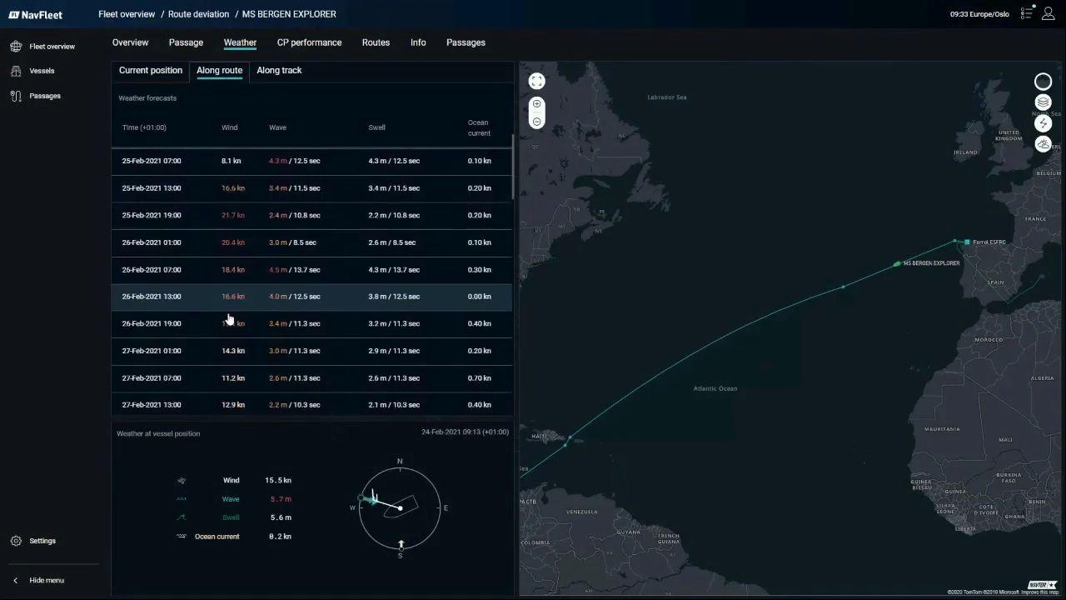
{"action": "scroll", "coordinate": [255, 330], "scroll_direction": "down", "scroll_amount": 4}
{"action": "scroll", "coordinate": [255, 336], "scroll_direction": "down", "scroll_amount": 5}
{"action": "scroll", "coordinate": [255, 357], "scroll_direction": "up", "scroll_amount": 8}
{"action": "scroll", "coordinate": [255, 357], "scroll_direction": "up", "scroll_amount": 1}
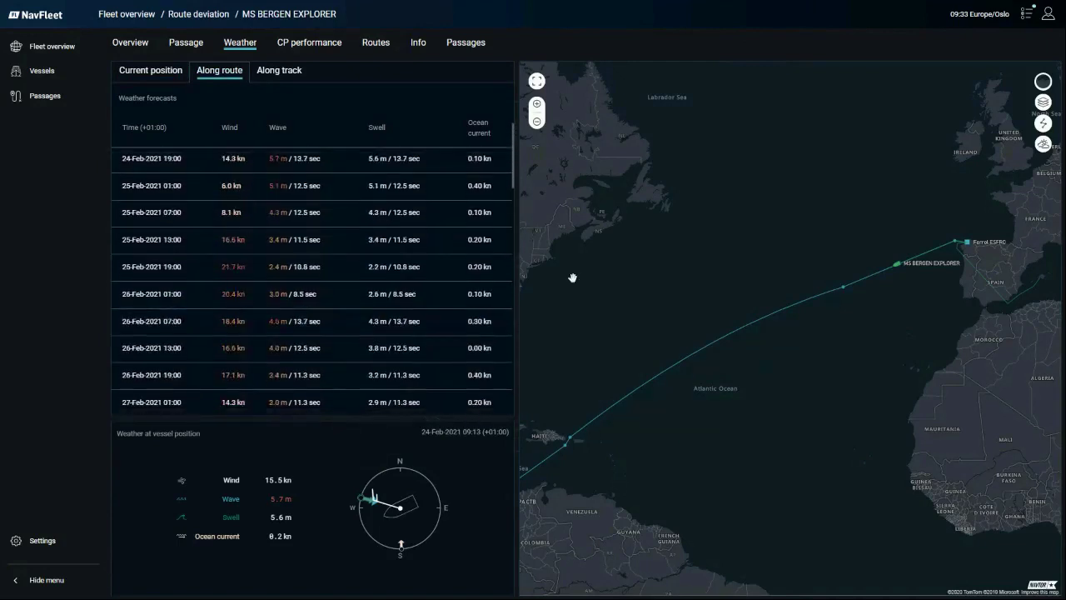
Open the historic weather along the vessel's track and turn on the wind overlay on the map.
{"action": "left_click", "coordinate": [273, 74]}
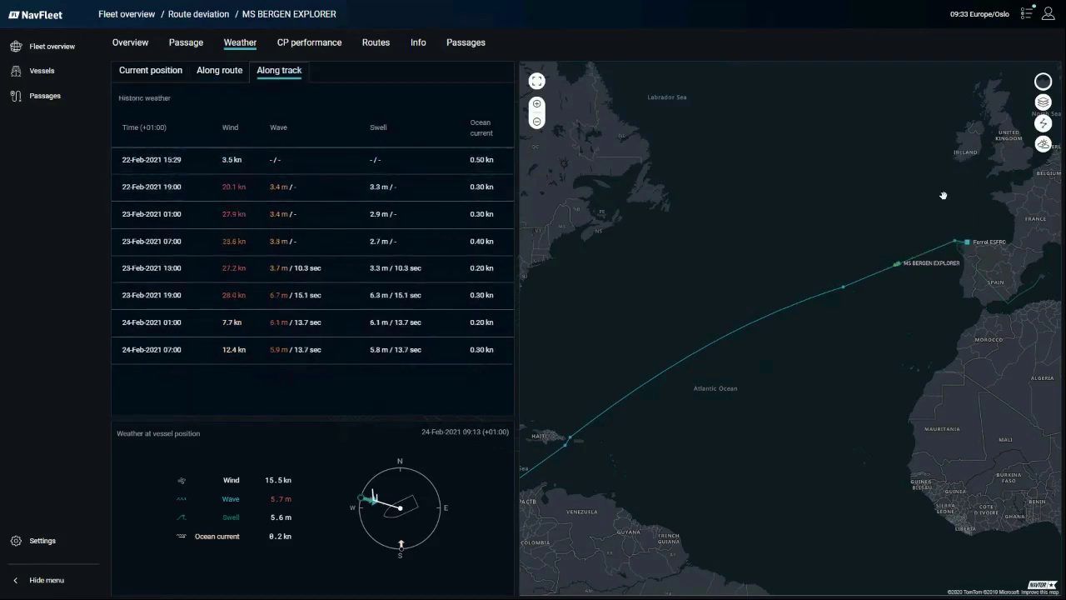
{"action": "left_click", "coordinate": [1042, 144]}
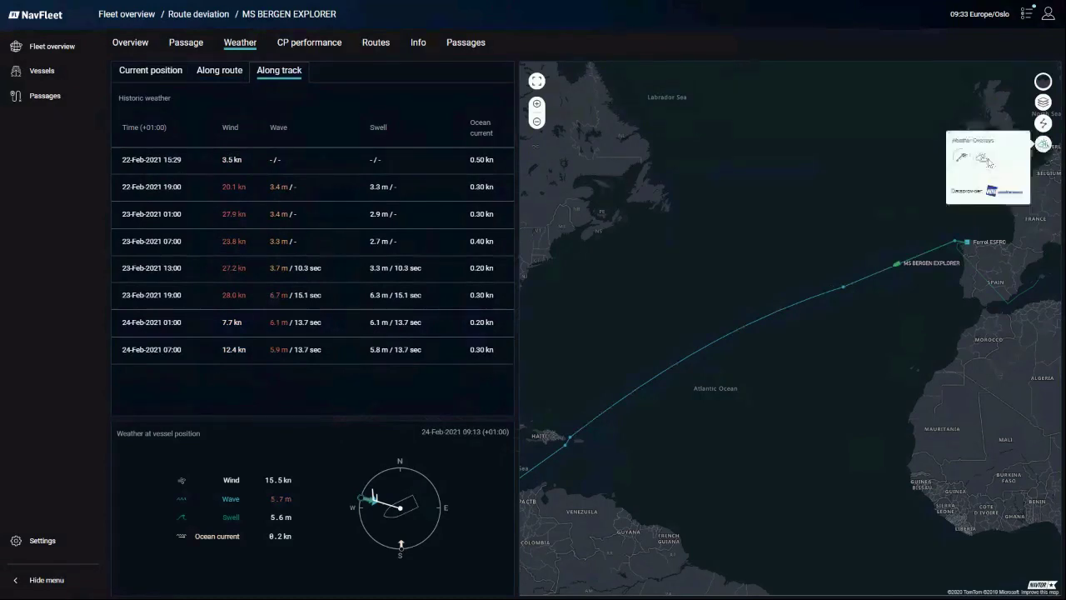
{"action": "left_click", "coordinate": [962, 157]}
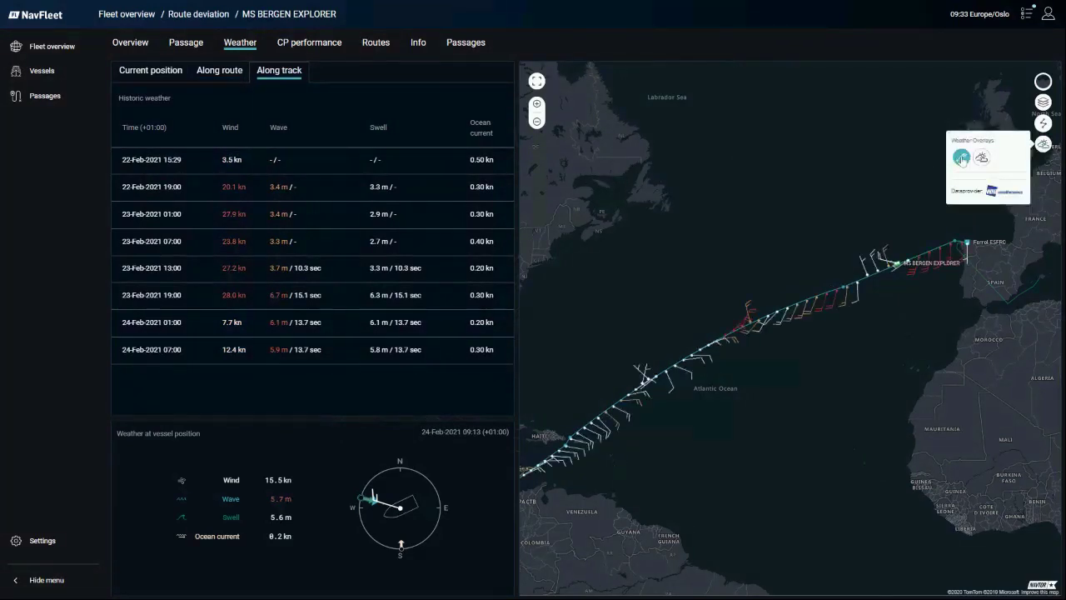
{"action": "left_click", "coordinate": [768, 177]}
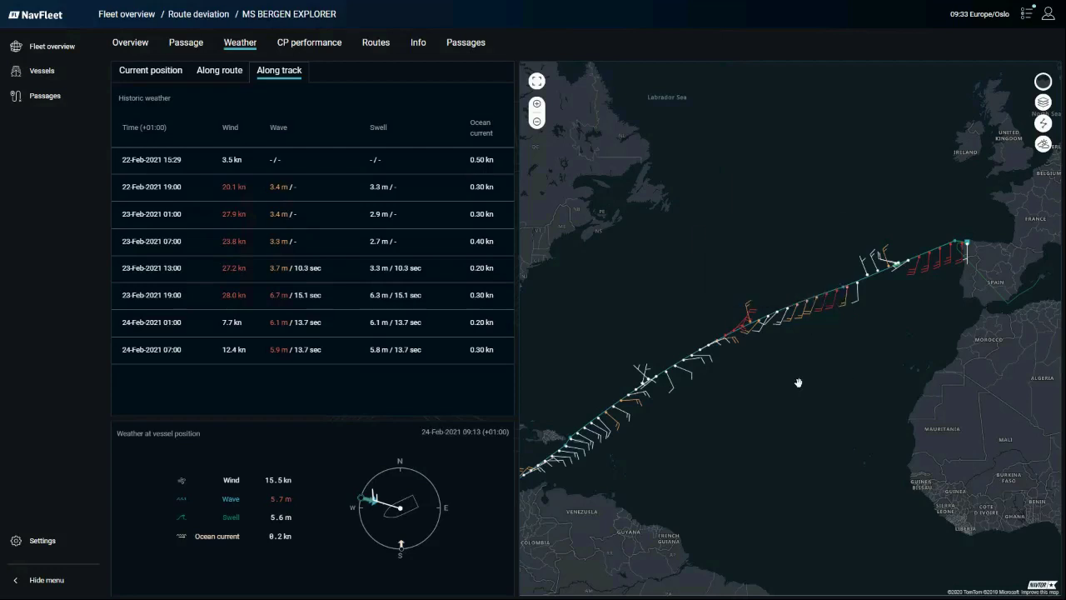
Examine the wind overlay from Ferrol to Cristobal, including the detailed forecasts at individual points along the route.
{"action": "scroll", "coordinate": [799, 383], "scroll_direction": "down", "scroll_amount": 1}
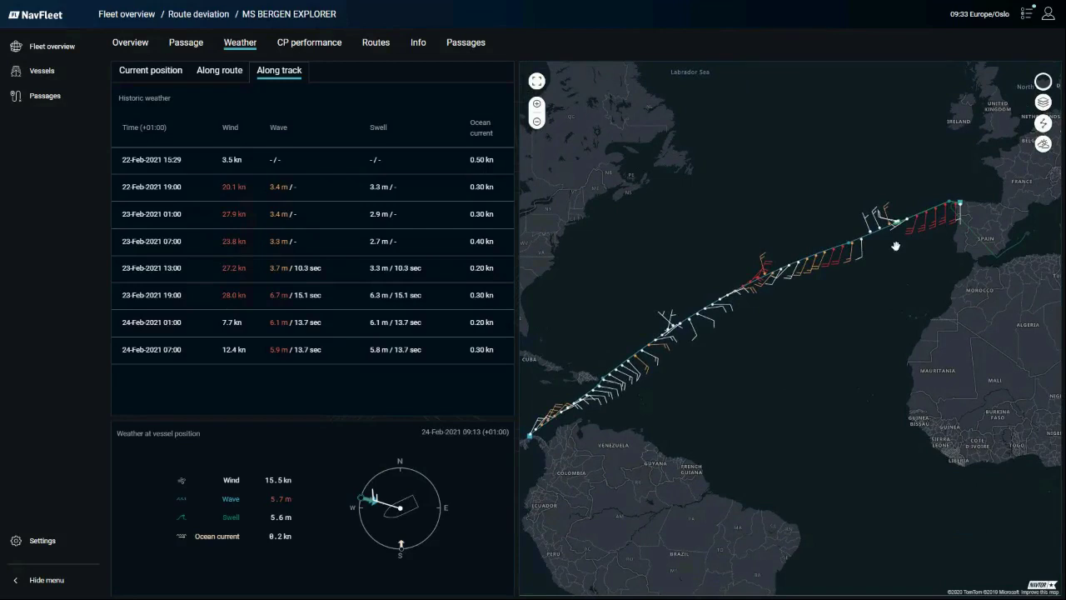
{"action": "scroll", "coordinate": [880, 293], "scroll_direction": "up", "scroll_amount": 1}
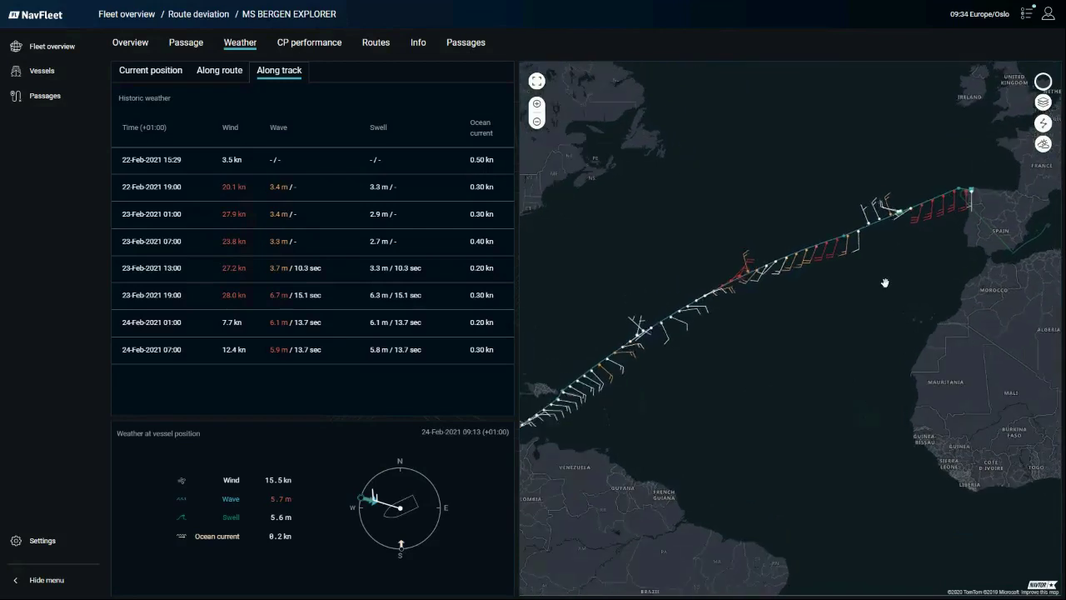
{"action": "scroll", "coordinate": [885, 280], "scroll_direction": "up", "scroll_amount": 1}
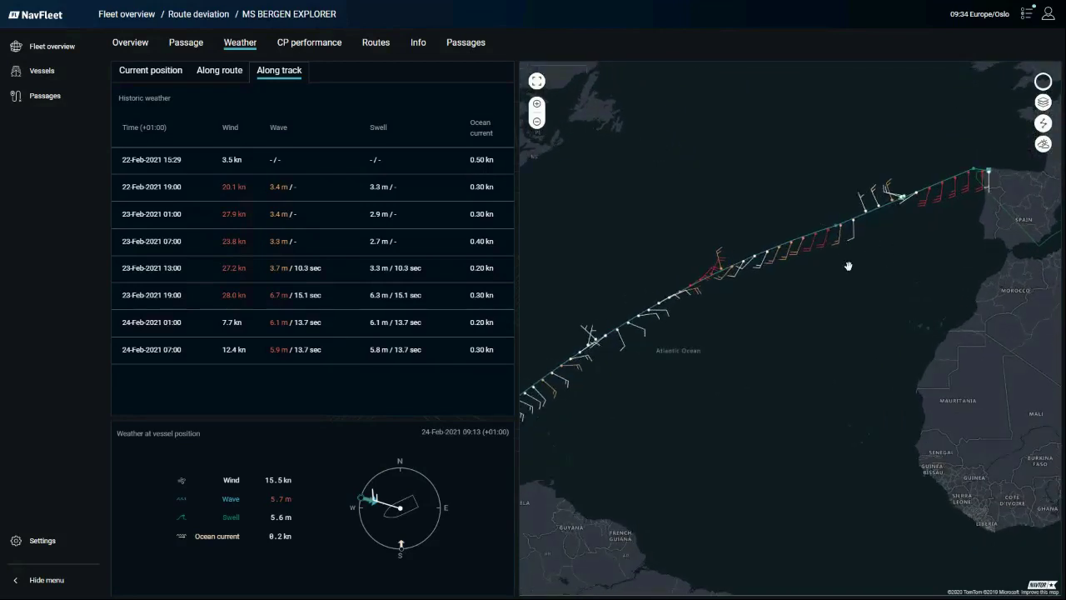
{"action": "mouse_move", "coordinate": [817, 257]}
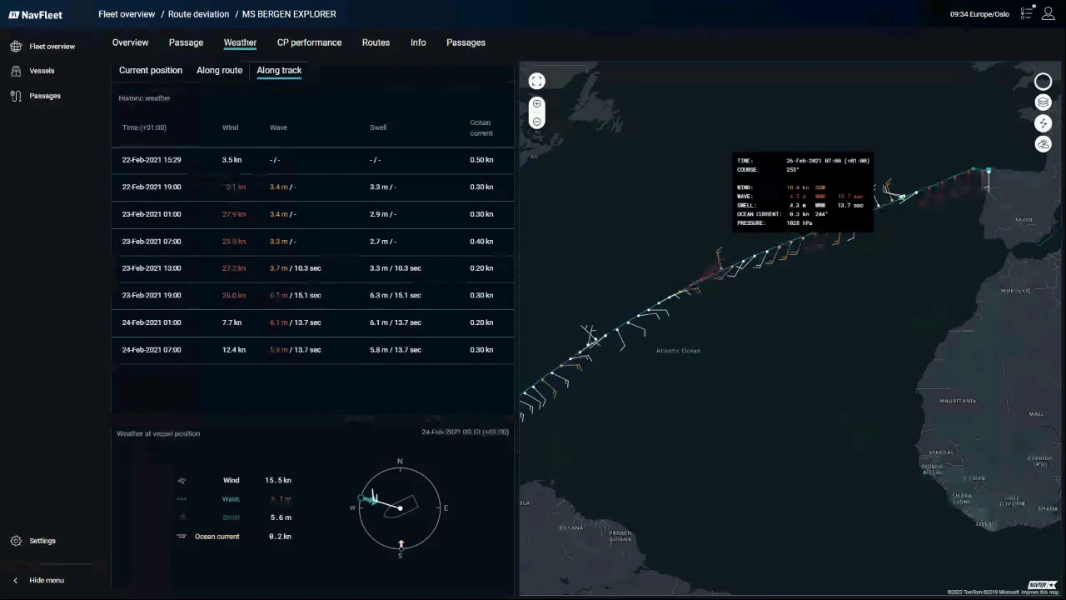
{"action": "mouse_move", "coordinate": [782, 264]}
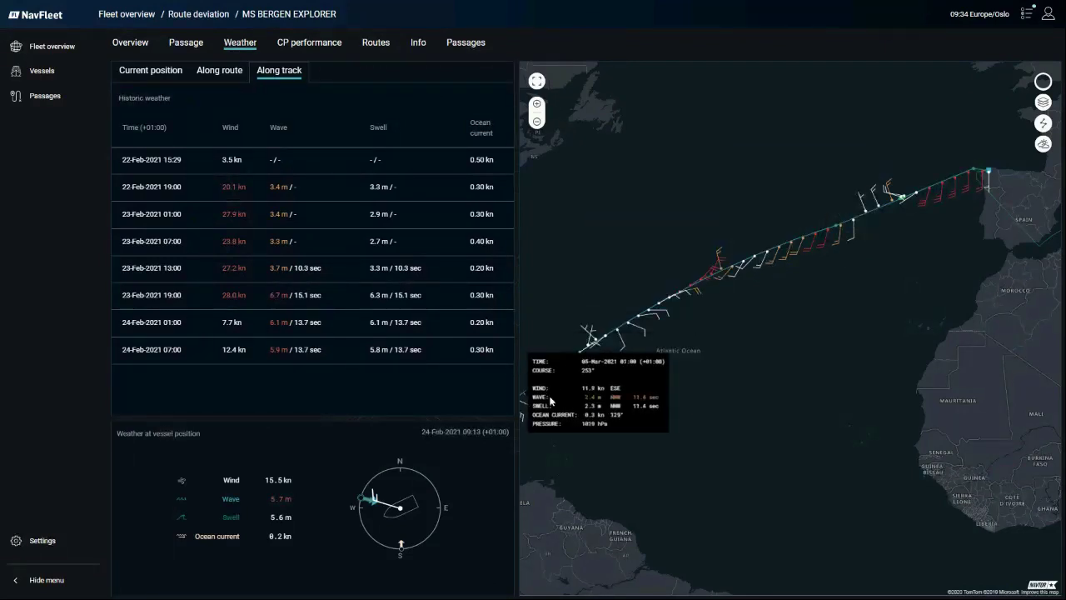
{"action": "left_click_drag", "start_coordinate": [734, 415], "coordinate": [733, 229]}
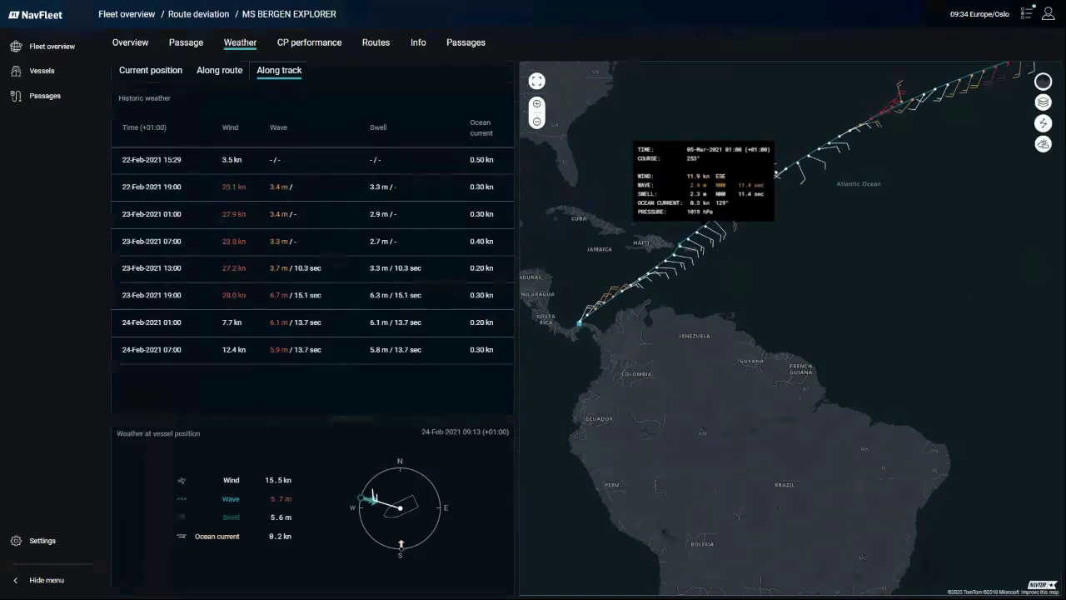
{"action": "left_click_drag", "start_coordinate": [935, 214], "coordinate": [762, 343]}
{"action": "scroll", "coordinate": [958, 159], "scroll_direction": "up", "scroll_amount": 3}
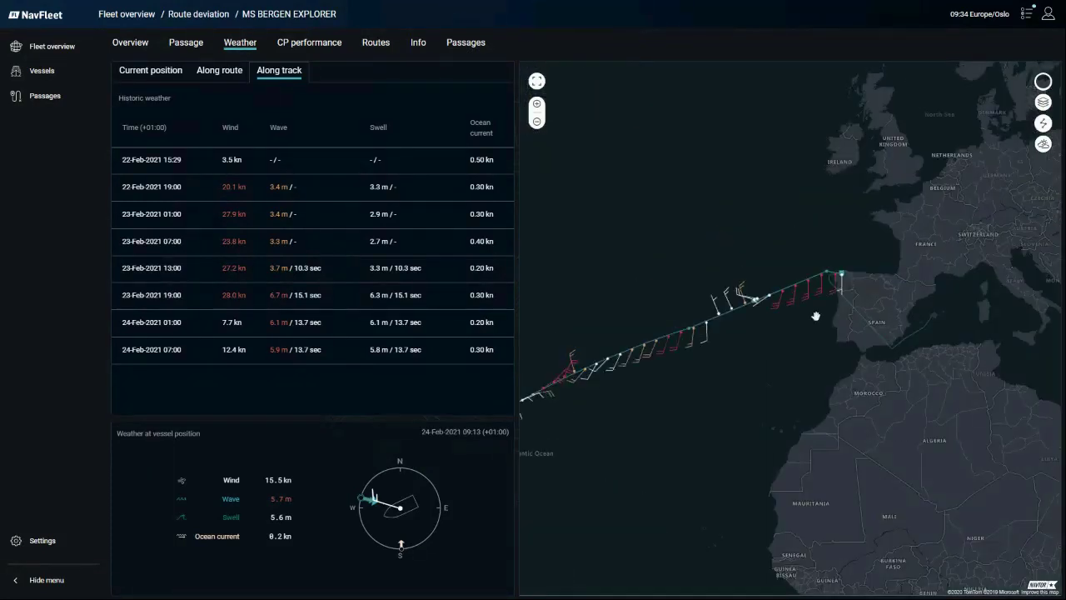
{"action": "scroll", "coordinate": [786, 358], "scroll_direction": "down", "scroll_amount": 3}
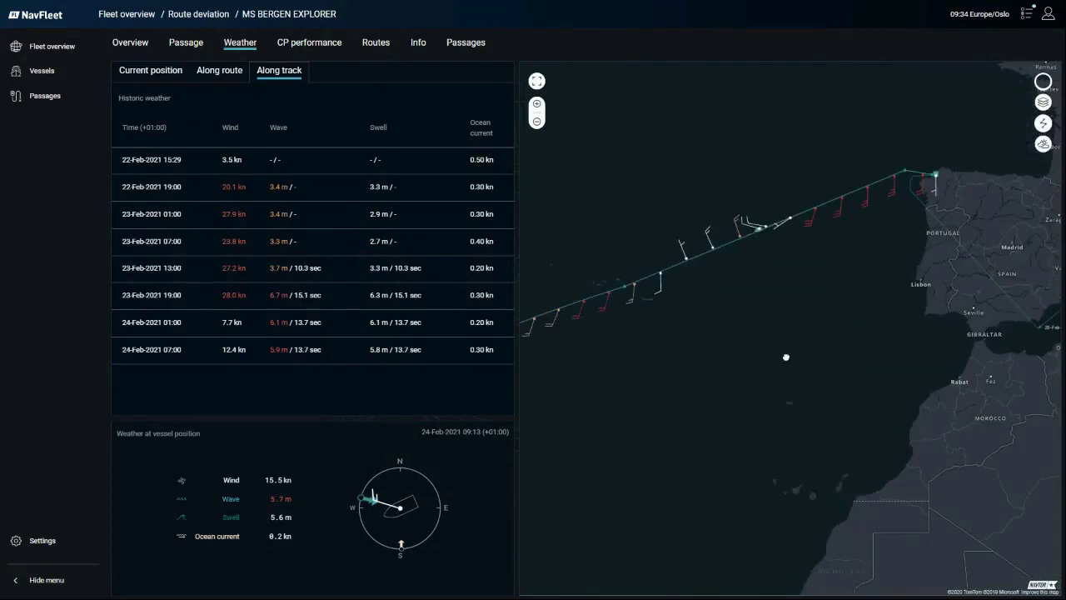
{"action": "scroll", "coordinate": [779, 364], "scroll_direction": "down", "scroll_amount": 3}
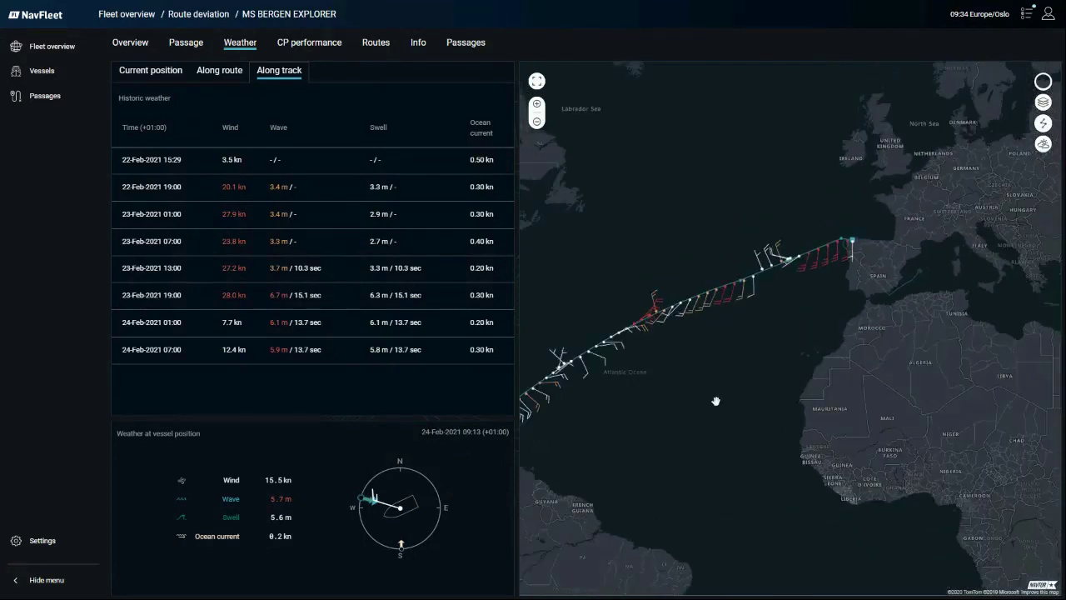
{"action": "left_click_drag", "start_coordinate": [691, 435], "coordinate": [766, 354]}
{"action": "scroll", "coordinate": [767, 354], "scroll_direction": "down", "scroll_amount": 1}
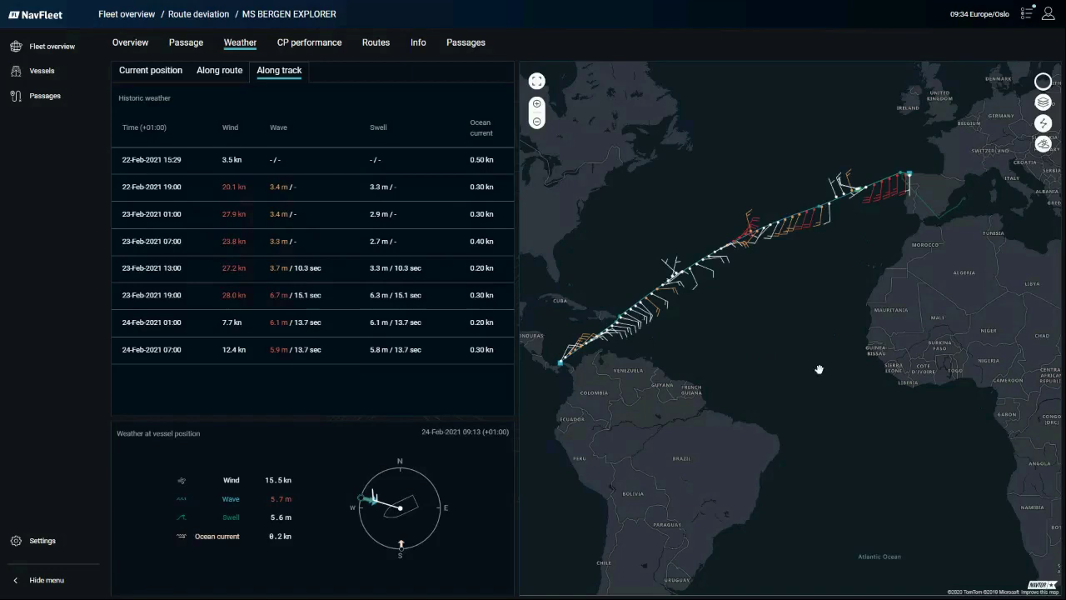
Open the vessel's CP performance, limit the map's track to the current passage, and inspect the speed and wind charts.
{"action": "left_click", "coordinate": [223, 70]}
{"action": "left_click", "coordinate": [176, 73]}
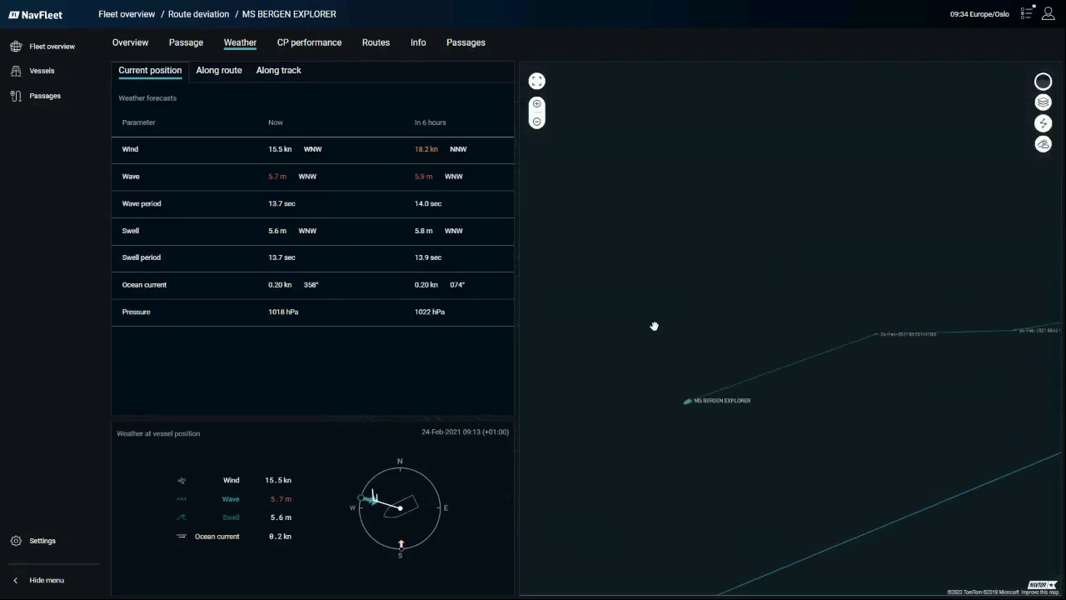
{"action": "left_click", "coordinate": [308, 45]}
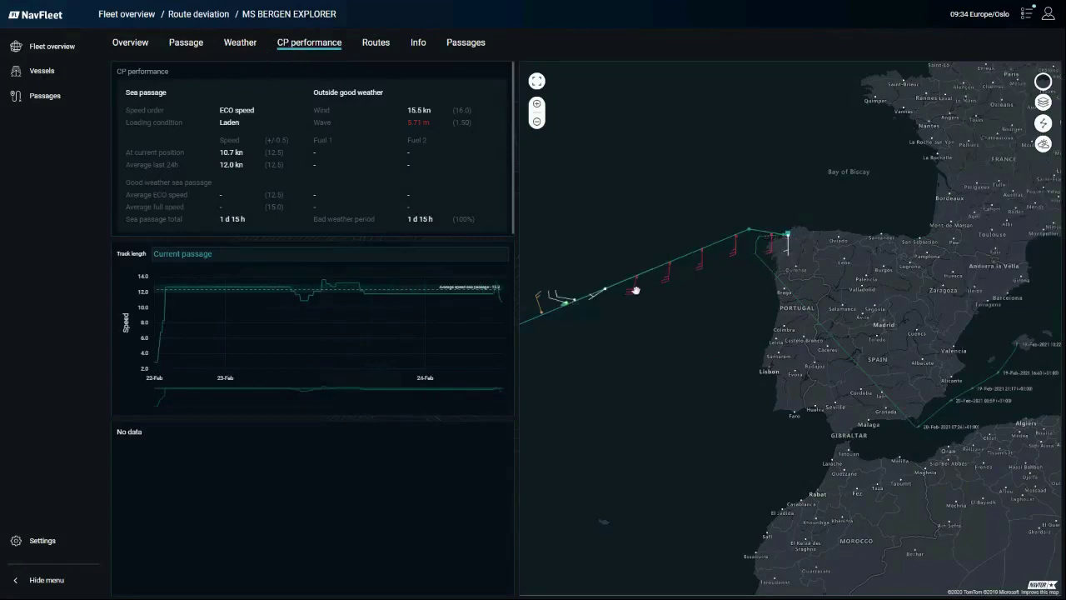
{"action": "left_click", "coordinate": [1041, 122]}
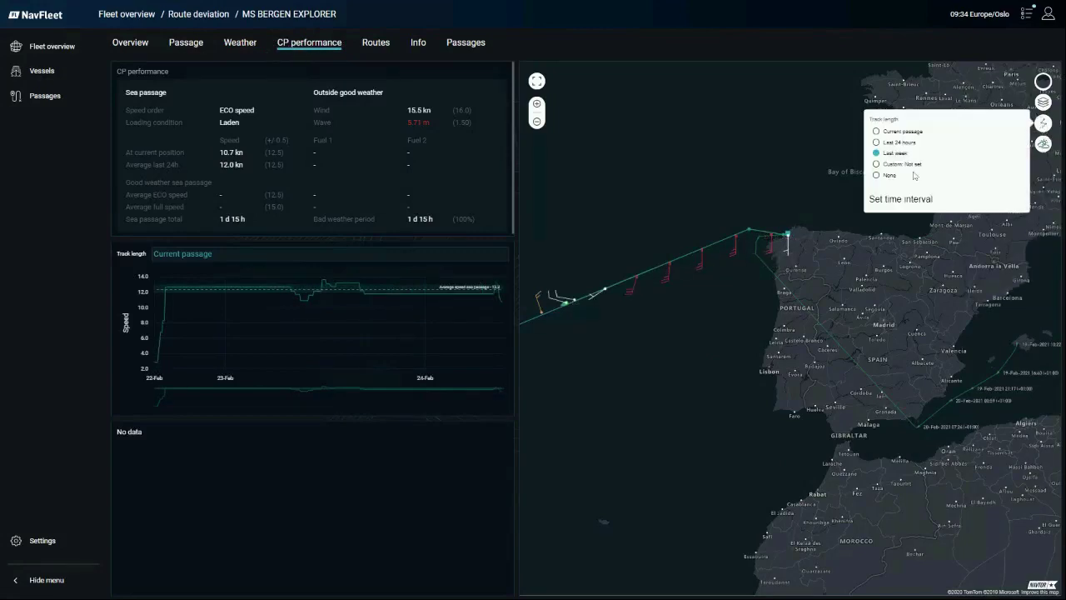
{"action": "left_click", "coordinate": [751, 339]}
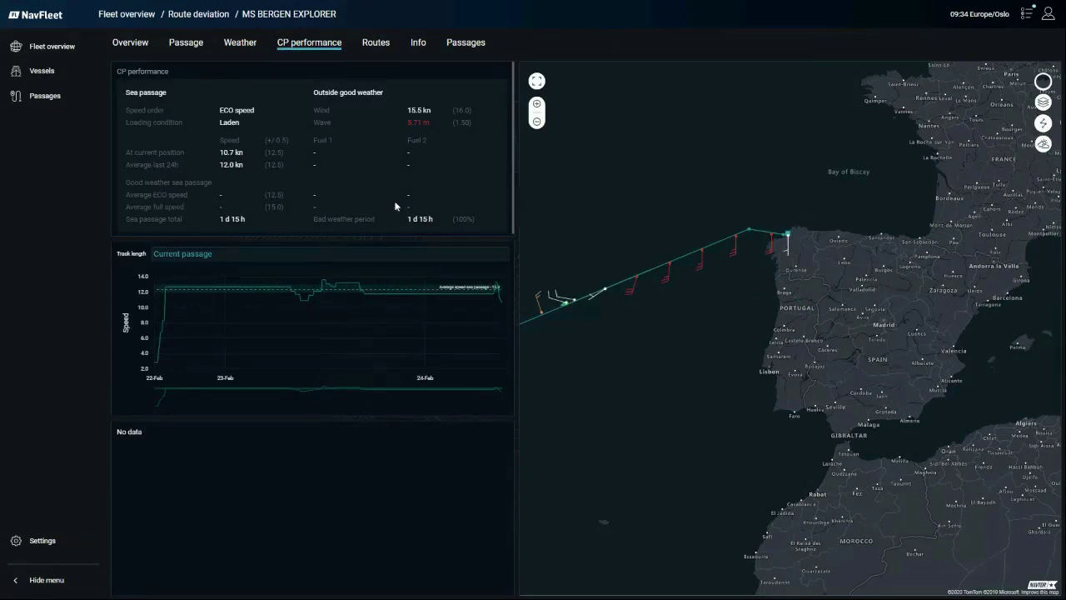
{"action": "mouse_move", "coordinate": [802, 236]}
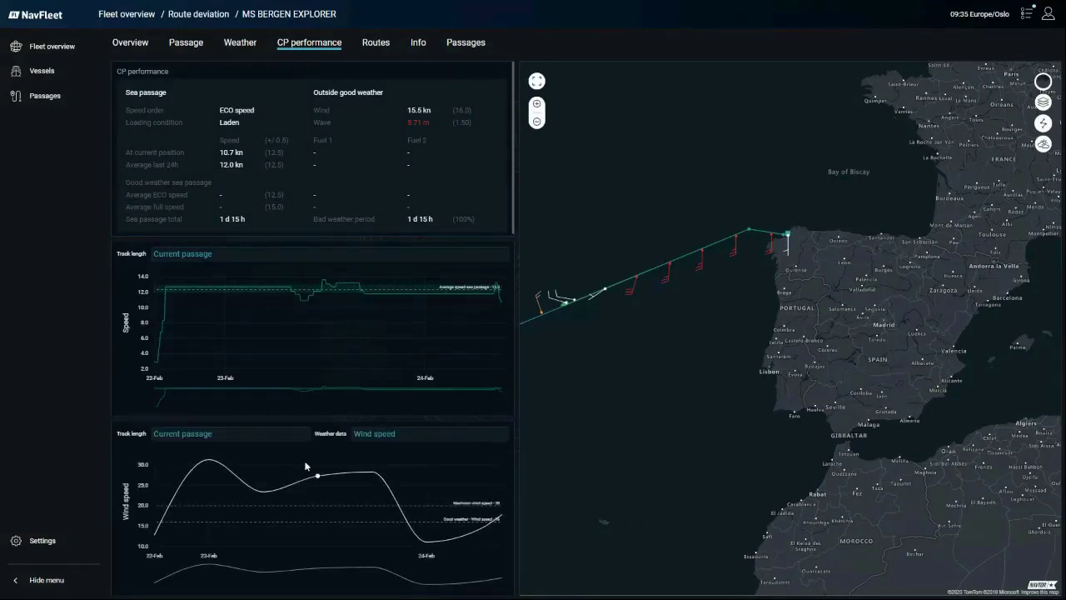
{"action": "mouse_move", "coordinate": [488, 500]}
View the vessel's stored routes and passage plans, and check its position and status details on the world map.
{"action": "left_click", "coordinate": [386, 45]}
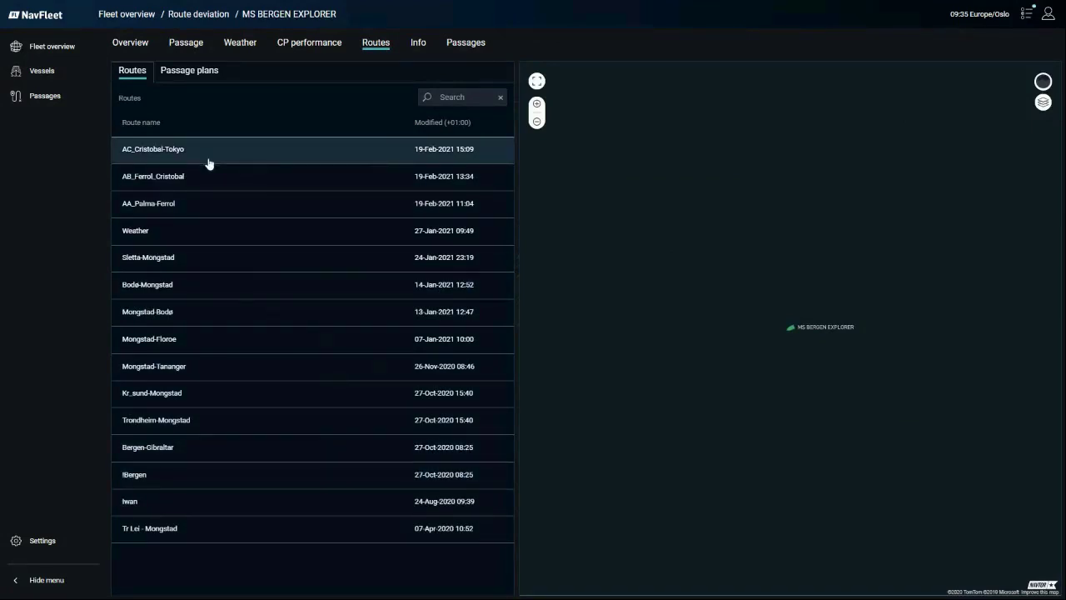
{"action": "left_click", "coordinate": [193, 74]}
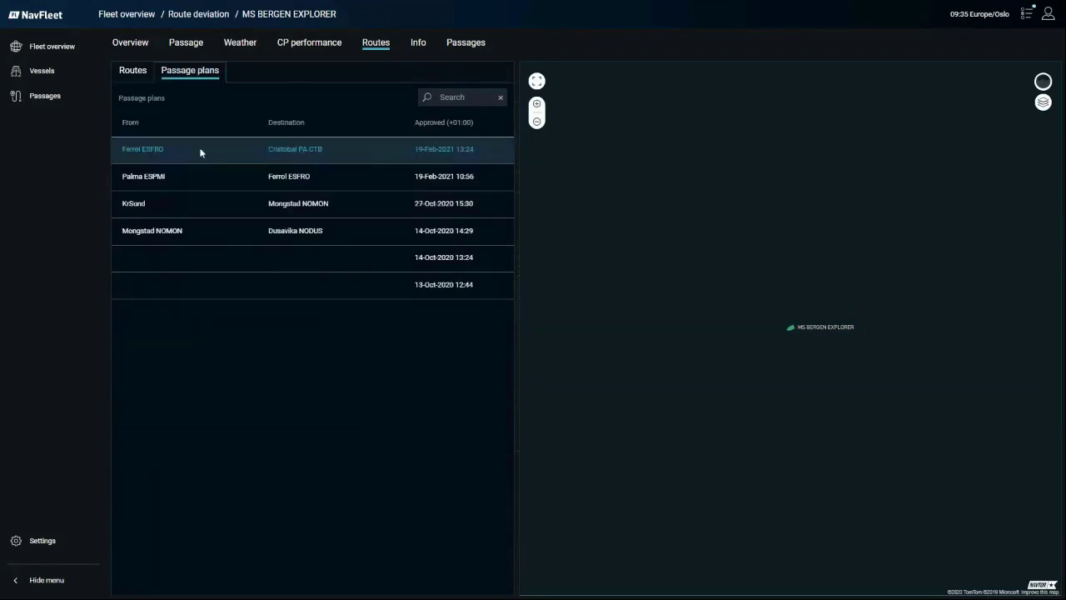
{"action": "scroll", "coordinate": [692, 386], "scroll_direction": "down", "scroll_amount": 3}
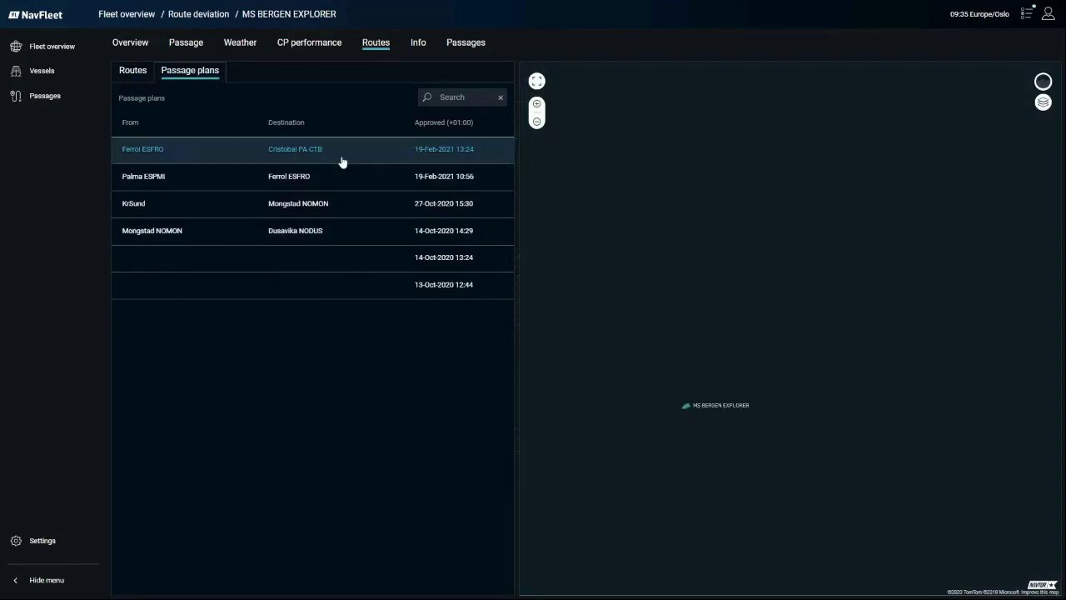
{"action": "scroll", "coordinate": [625, 288], "scroll_direction": "down", "scroll_amount": 3}
{"action": "mouse_move", "coordinate": [640, 260]}
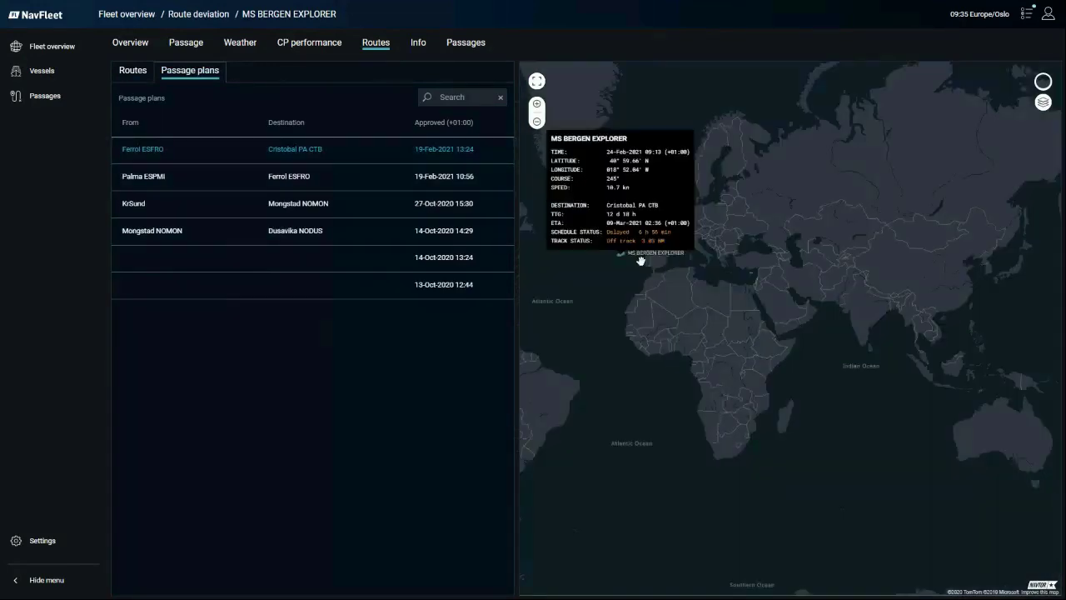
Select the passage plan from Ferrol ESFRO to Cristobal PA CTB and open its passage plan document.
{"action": "left_click", "coordinate": [464, 151]}
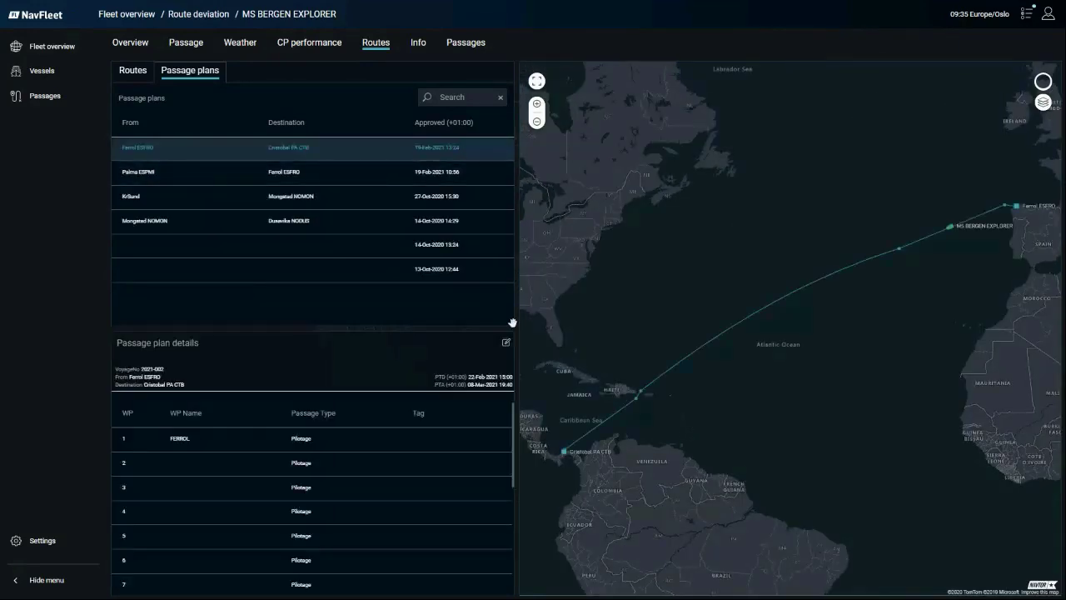
{"action": "left_click", "coordinate": [505, 343]}
{"action": "left_click", "coordinate": [553, 364]}
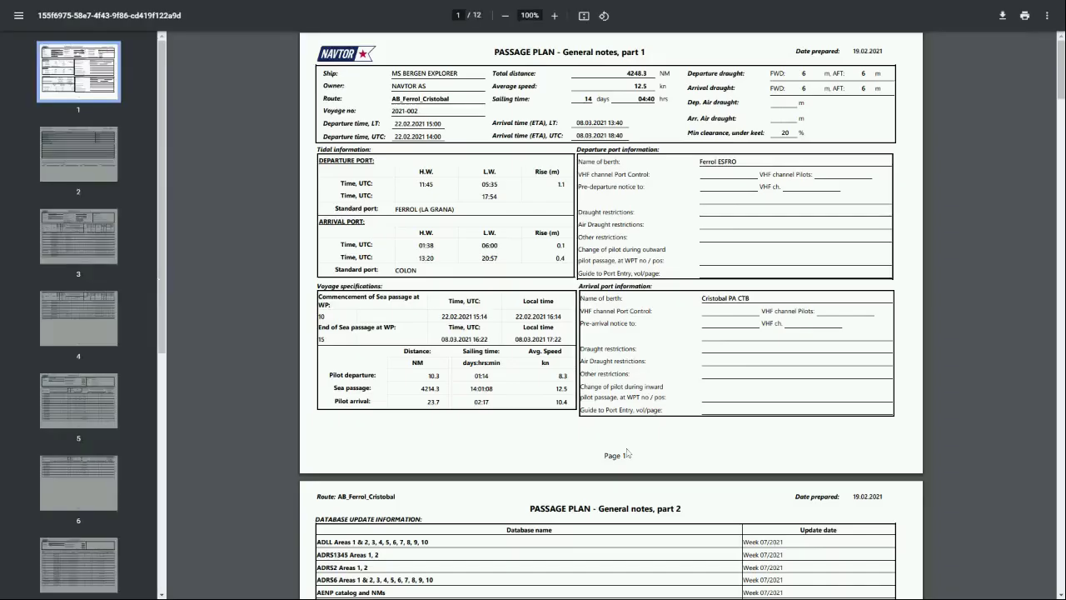
Examine the passage plan document from the general notes through the waypoint tables to the charts, publications and NAVTEX listings.
{"action": "scroll", "coordinate": [533, 316], "scroll_direction": "down", "scroll_amount": 7}
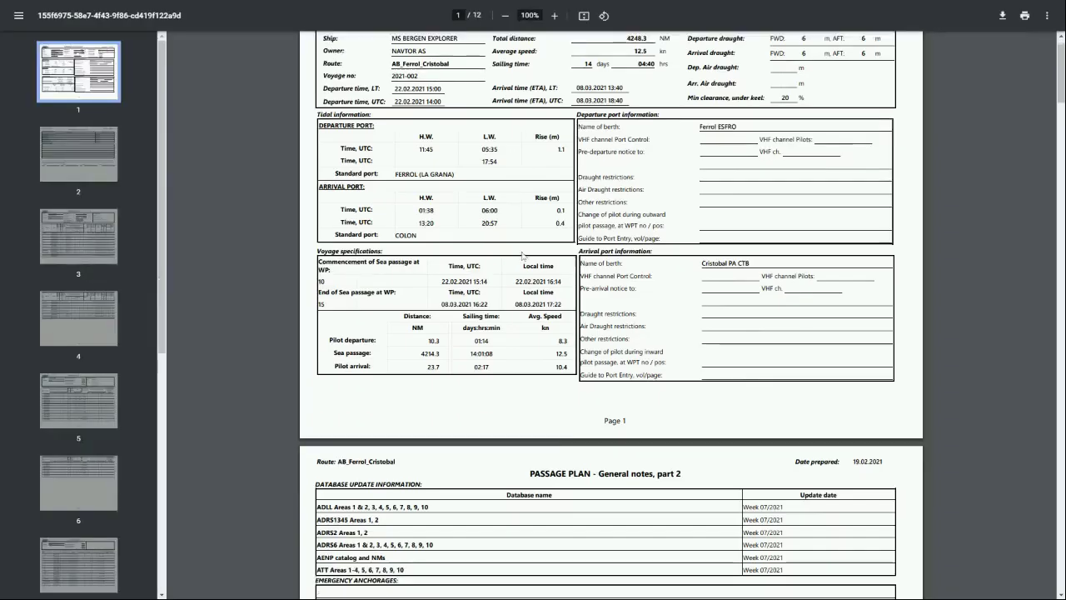
{"action": "scroll", "coordinate": [537, 317], "scroll_direction": "down", "scroll_amount": 10}
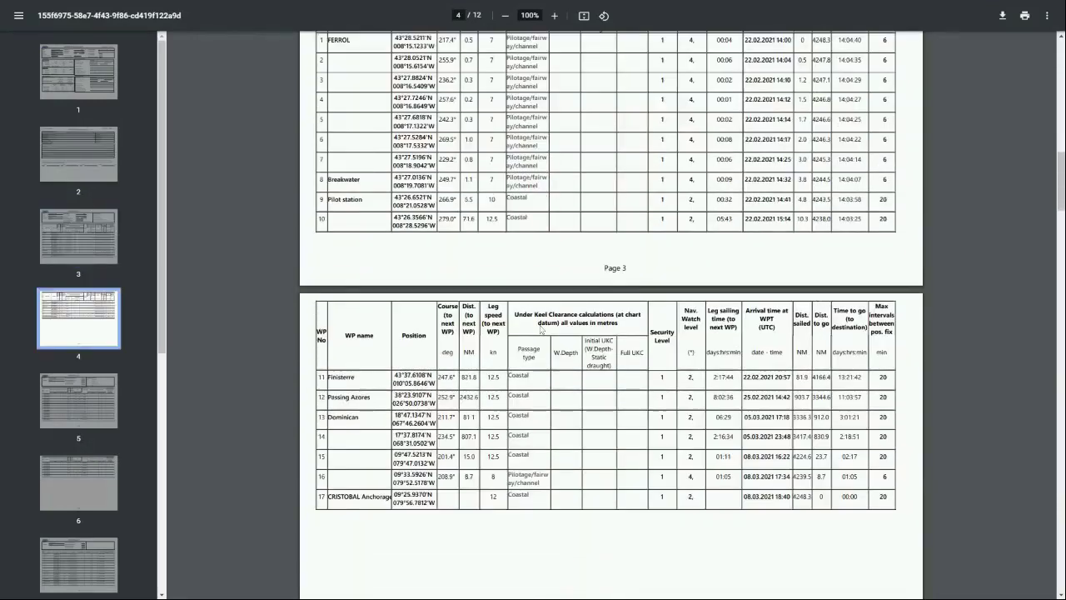
{"action": "scroll", "coordinate": [541, 329], "scroll_direction": "down", "scroll_amount": 15}
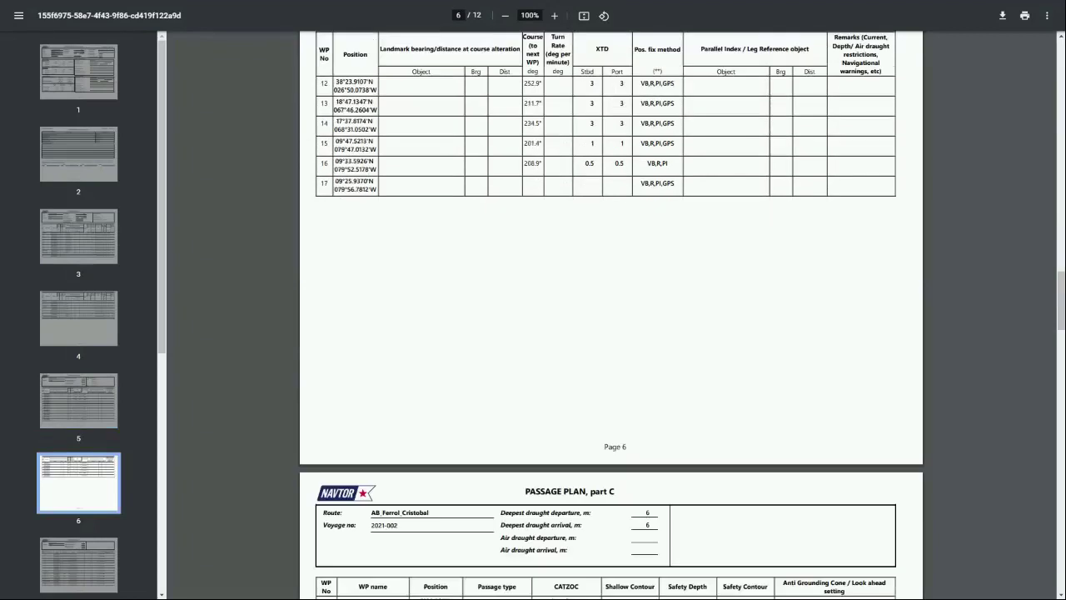
{"action": "scroll", "coordinate": [612, 316], "scroll_direction": "down", "scroll_amount": 4}
{"action": "scroll", "coordinate": [611, 316], "scroll_direction": "down", "scroll_amount": 3}
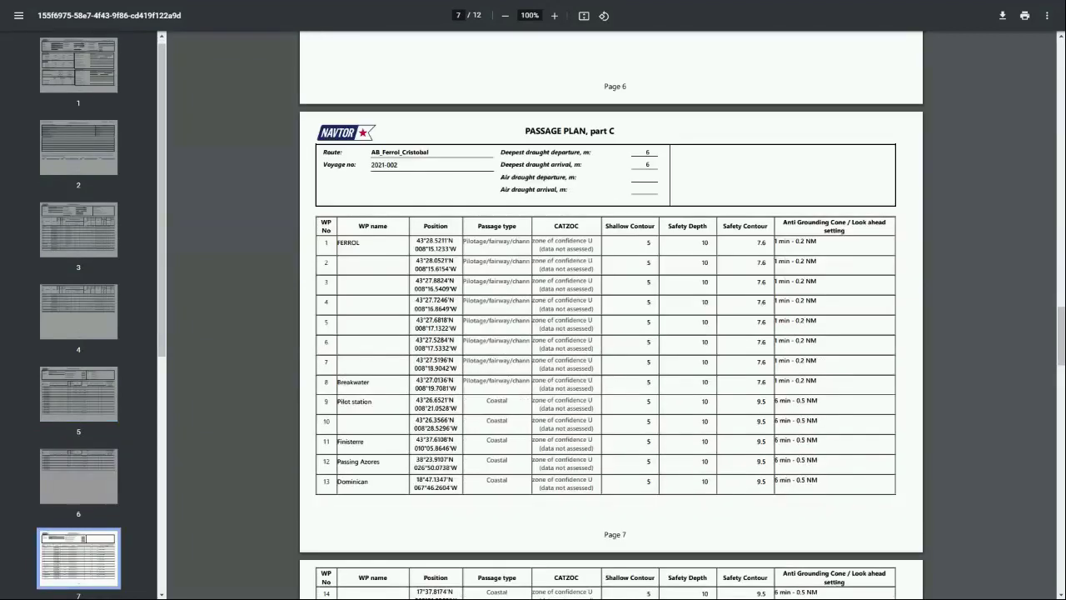
{"action": "scroll", "coordinate": [612, 317], "scroll_direction": "down", "scroll_amount": 18}
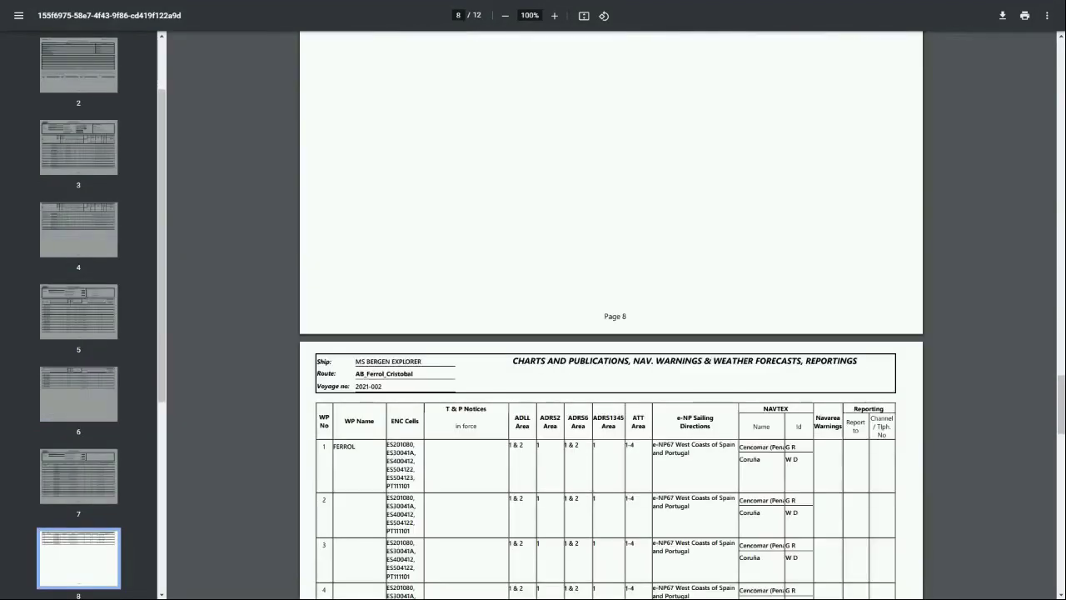
{"action": "scroll", "coordinate": [612, 317], "scroll_direction": "down", "scroll_amount": 4}
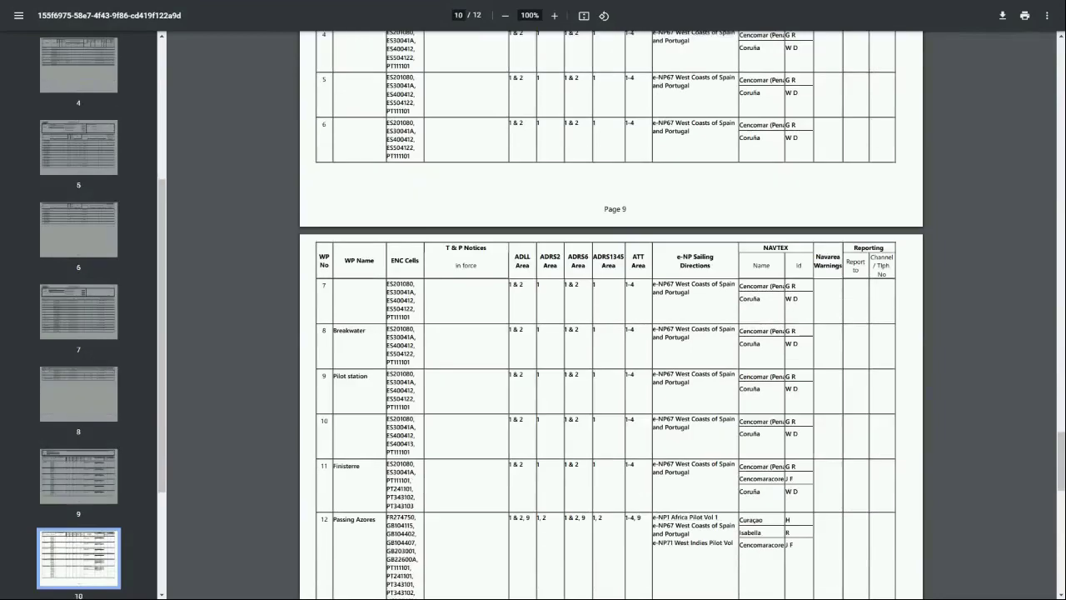
{"action": "scroll", "coordinate": [611, 317], "scroll_direction": "down", "scroll_amount": 5}
{"action": "scroll", "coordinate": [538, 362], "scroll_direction": "down", "scroll_amount": 1}
{"action": "scroll", "coordinate": [538, 362], "scroll_direction": "up", "scroll_amount": 3}
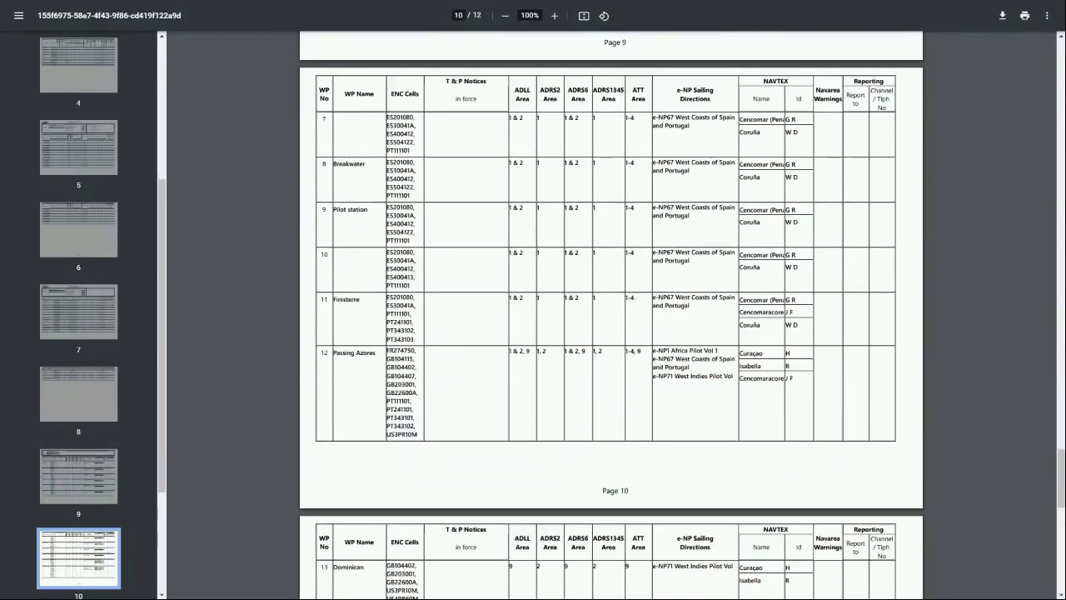
Switch from the passage plan document back to NavFleet and show it in full screen.
{"action": "left_click", "coordinate": [535, 36]}
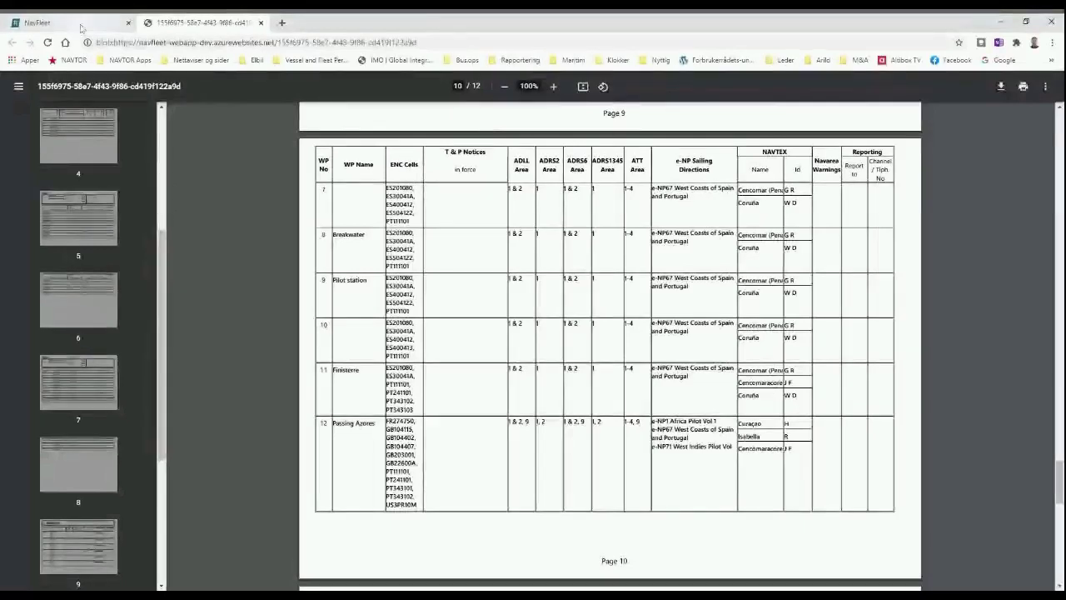
{"action": "left_click", "coordinate": [71, 25]}
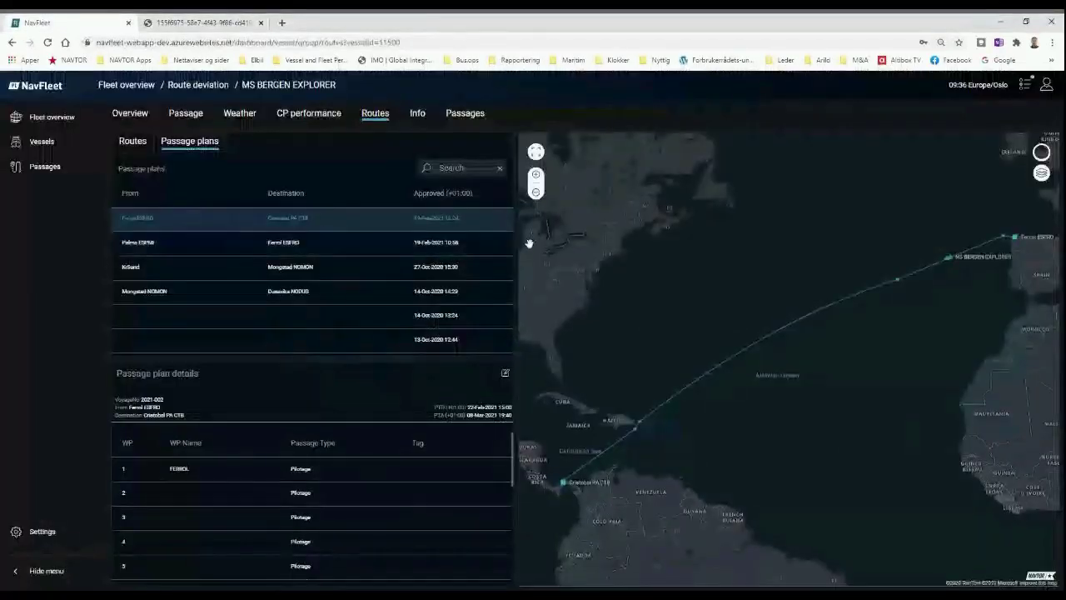
{"action": "key", "text": "F11"}
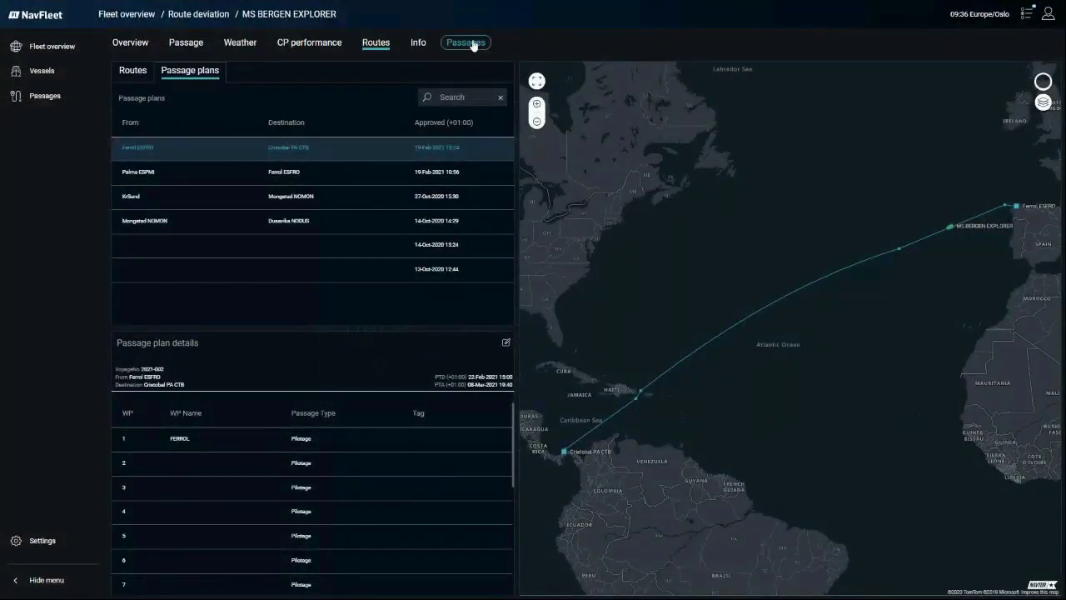
Go back to the fleet map and open the overview of the vessel RAV on Iceland's east coast.
{"action": "left_click", "coordinate": [54, 46]}
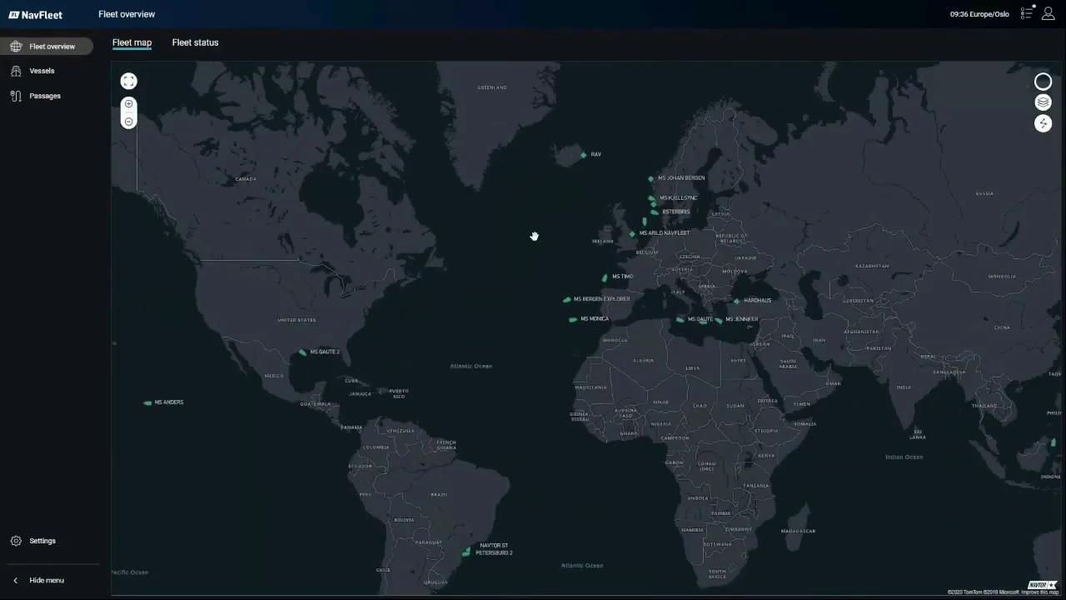
{"action": "scroll", "coordinate": [516, 283], "scroll_direction": "up", "scroll_amount": 2}
{"action": "scroll", "coordinate": [573, 294], "scroll_direction": "up", "scroll_amount": 1}
{"action": "scroll", "coordinate": [573, 364], "scroll_direction": "up", "scroll_amount": 3}
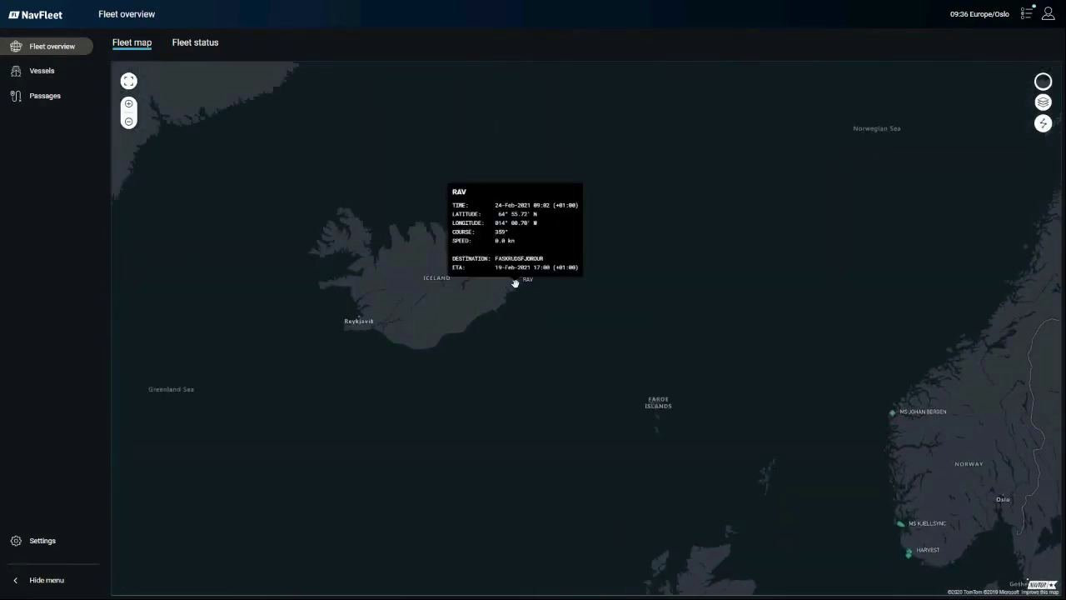
{"action": "left_click", "coordinate": [521, 281]}
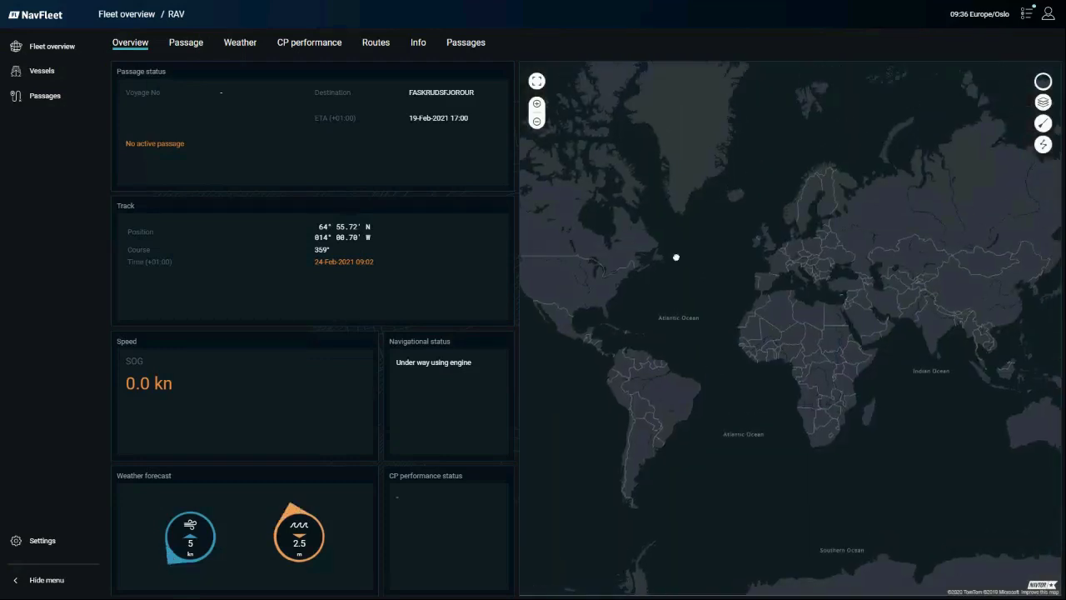
Display the AIS targets around RAV on the vessel's map.
{"action": "scroll", "coordinate": [676, 257], "scroll_direction": "up", "scroll_amount": 4}
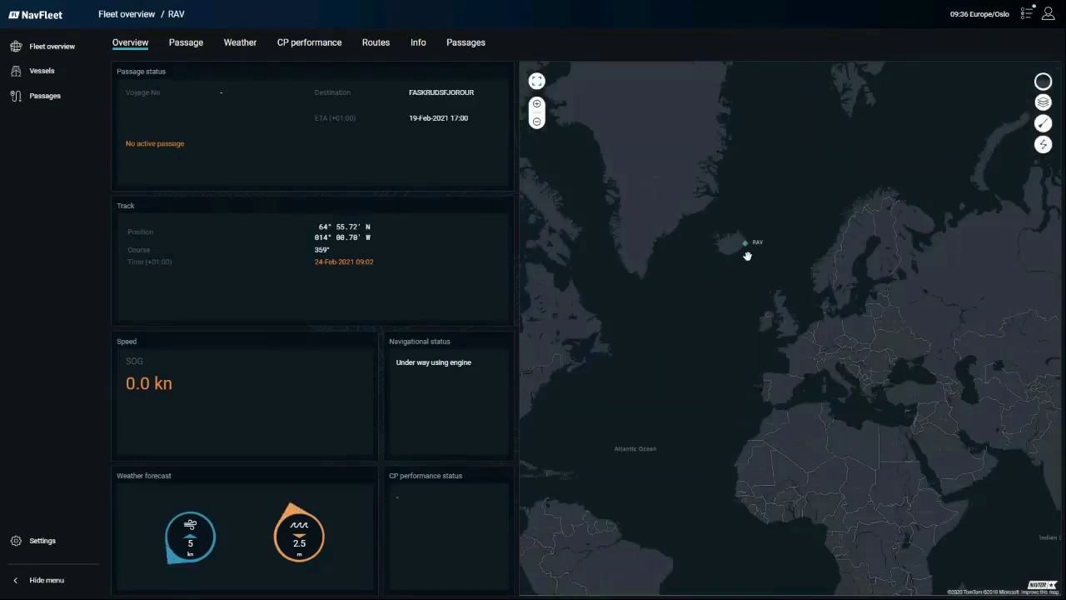
{"action": "scroll", "coordinate": [747, 255], "scroll_direction": "up", "scroll_amount": 2}
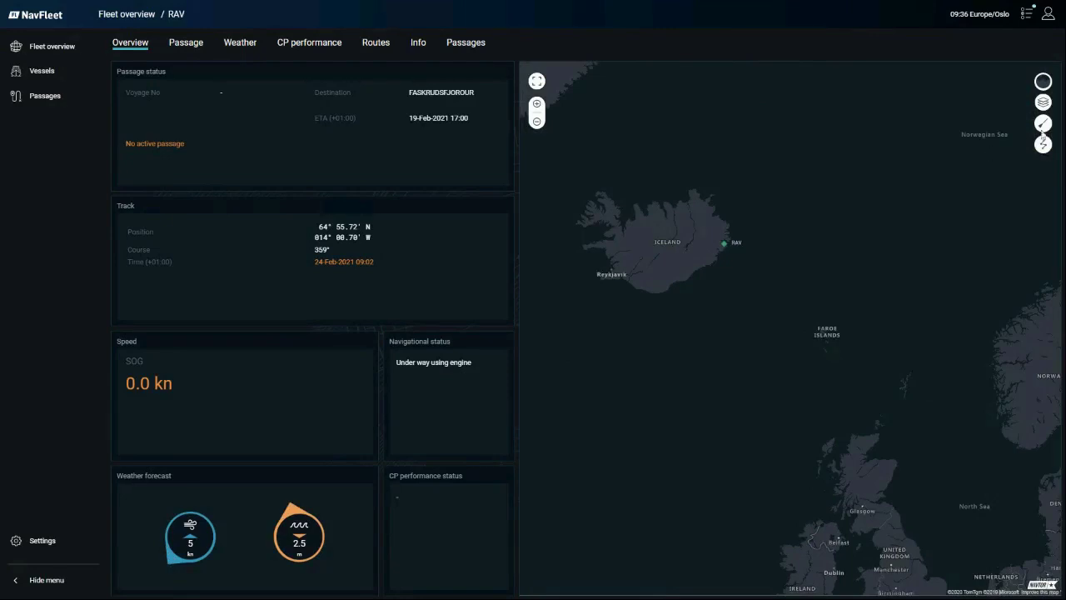
{"action": "left_click", "coordinate": [1043, 124]}
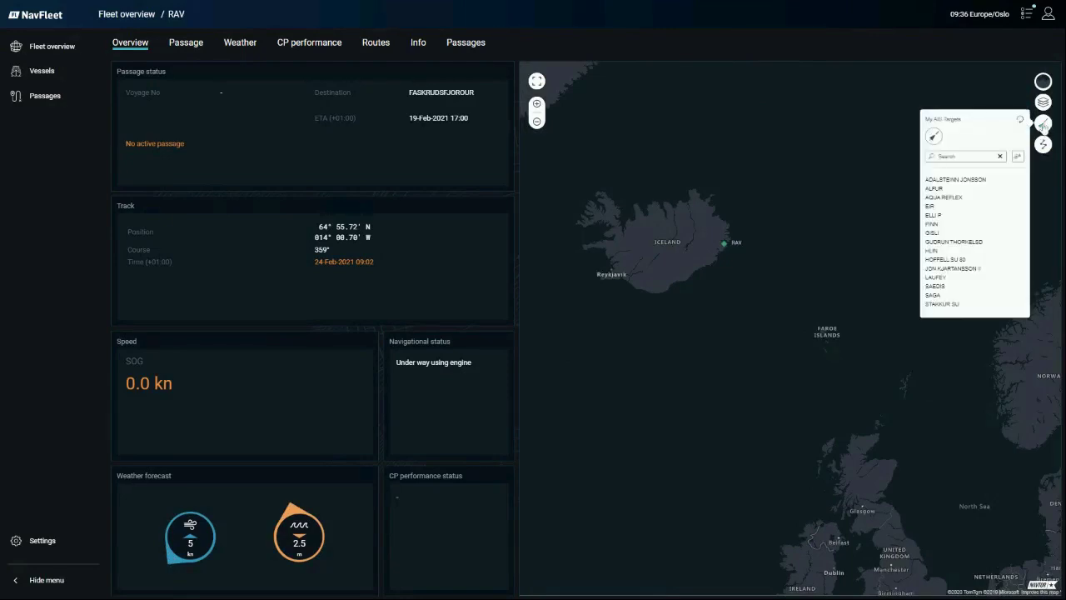
{"action": "left_click", "coordinate": [934, 135]}
{"action": "scroll", "coordinate": [759, 262], "scroll_direction": "up", "scroll_amount": 1}
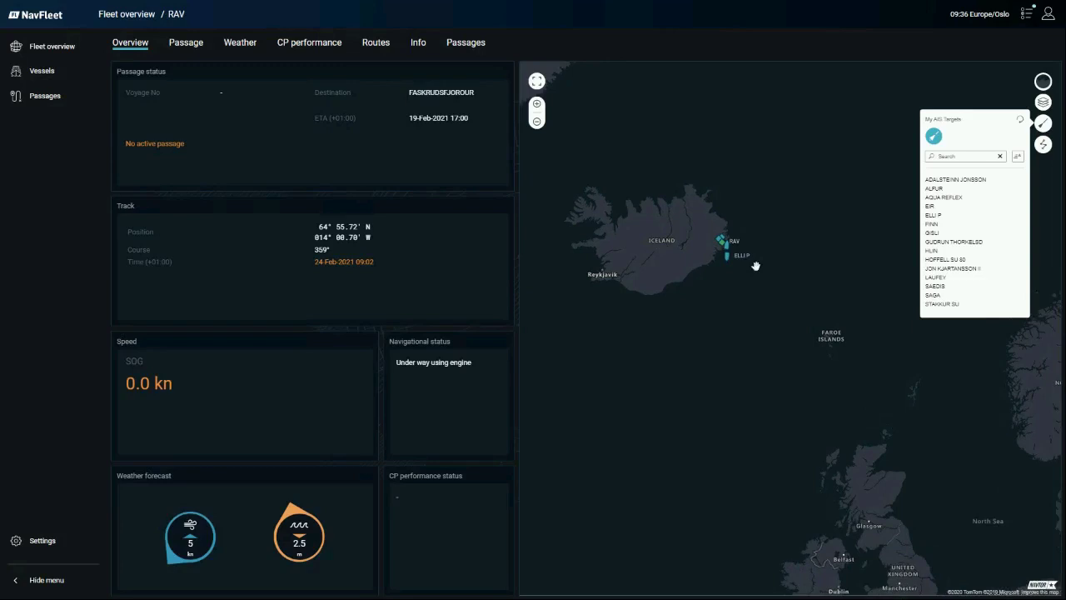
Check the details of the AIS target ELLI P south of RAV, and return to the fleet map.
{"action": "scroll", "coordinate": [758, 262], "scroll_direction": "up", "scroll_amount": 4}
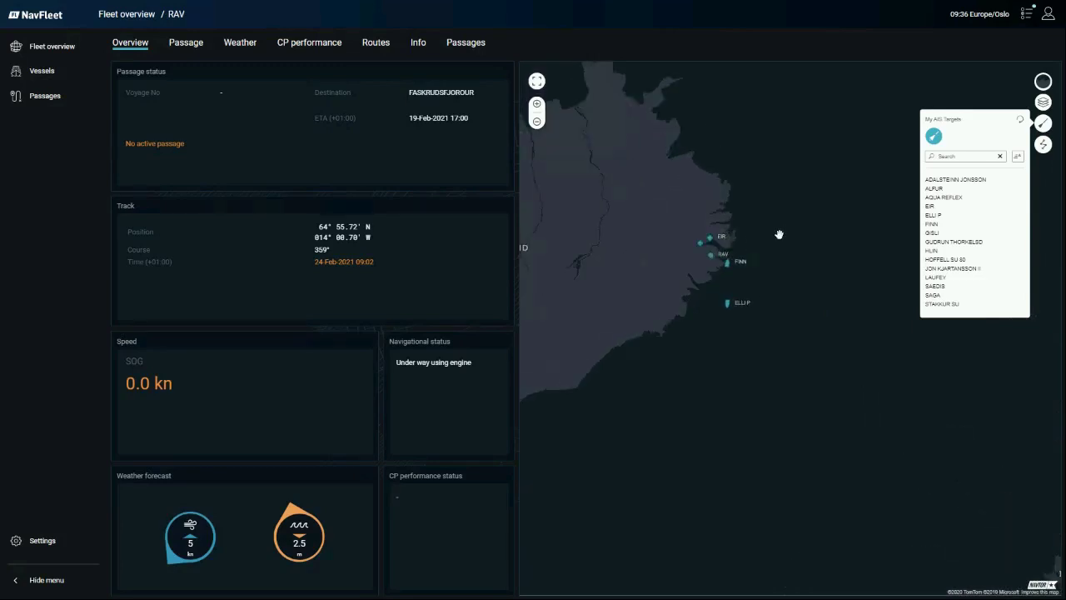
{"action": "scroll", "coordinate": [779, 234], "scroll_direction": "up", "scroll_amount": 2}
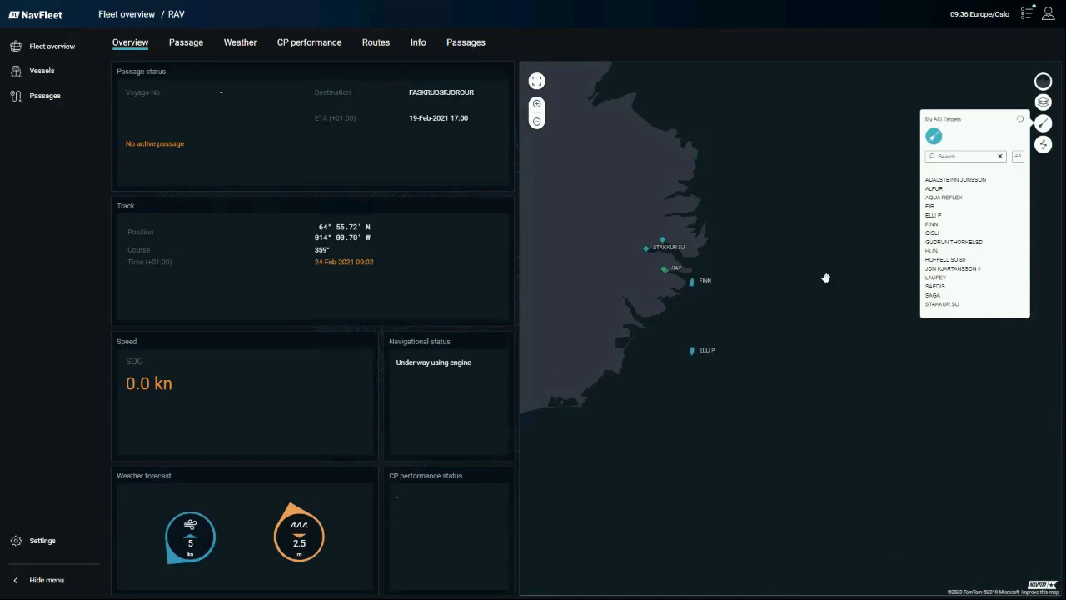
{"action": "mouse_move", "coordinate": [696, 353]}
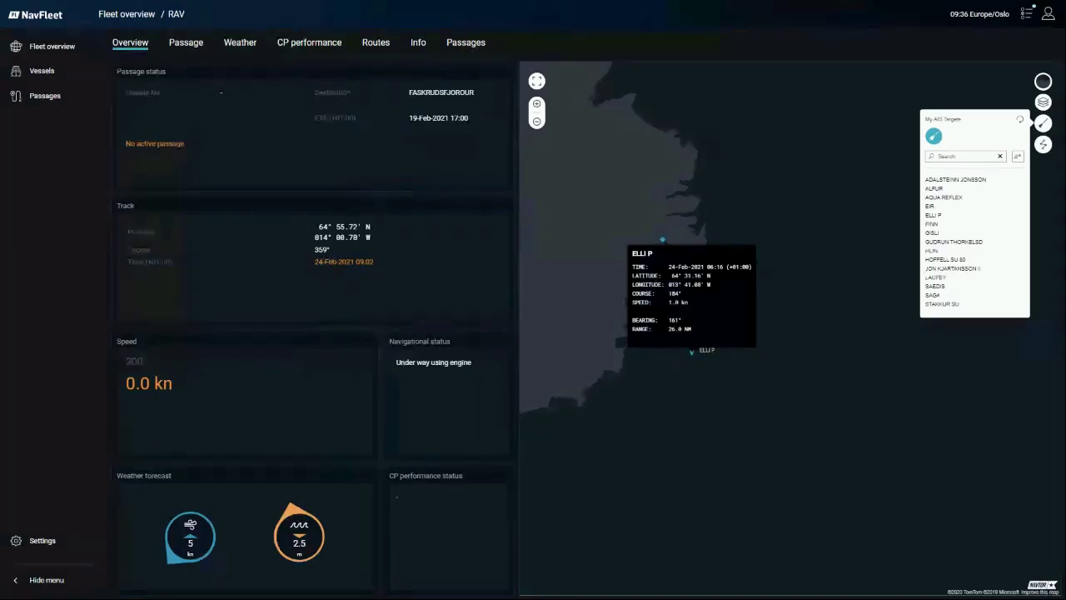
{"action": "left_click", "coordinate": [811, 322]}
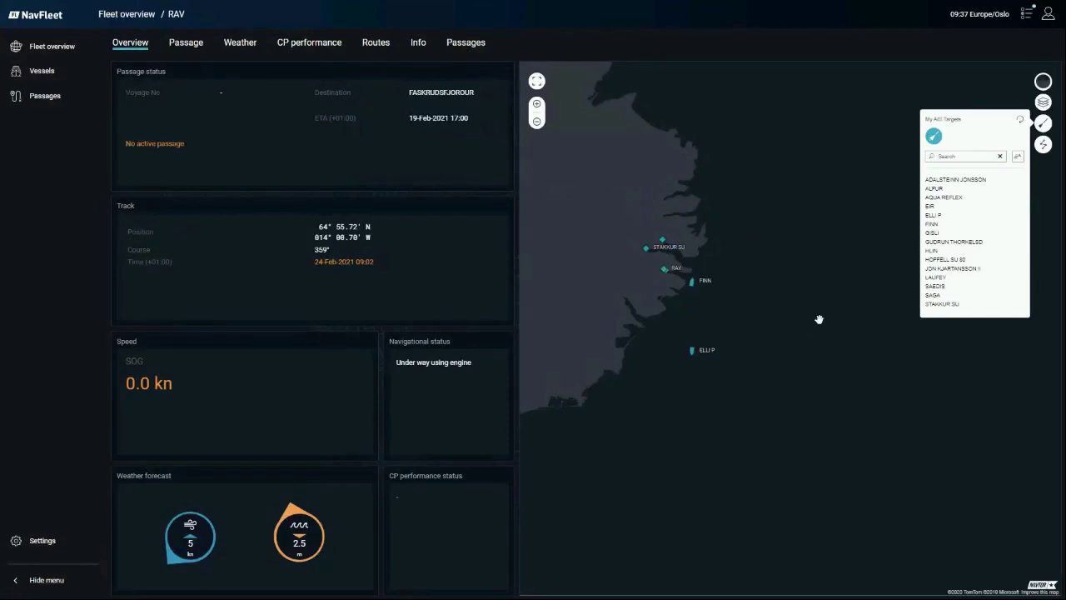
{"action": "left_click", "coordinate": [52, 48]}
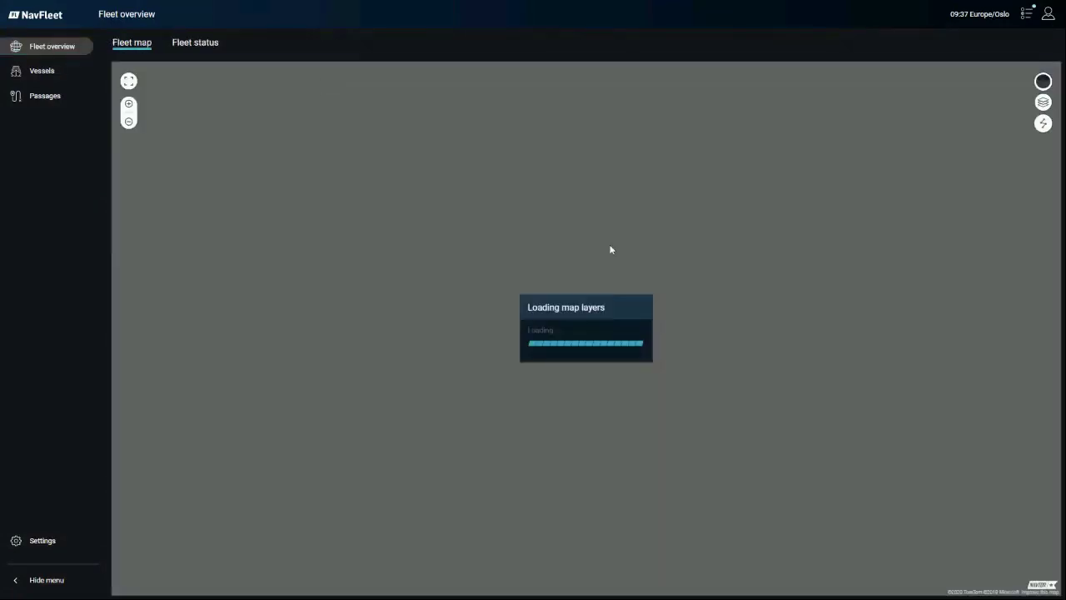